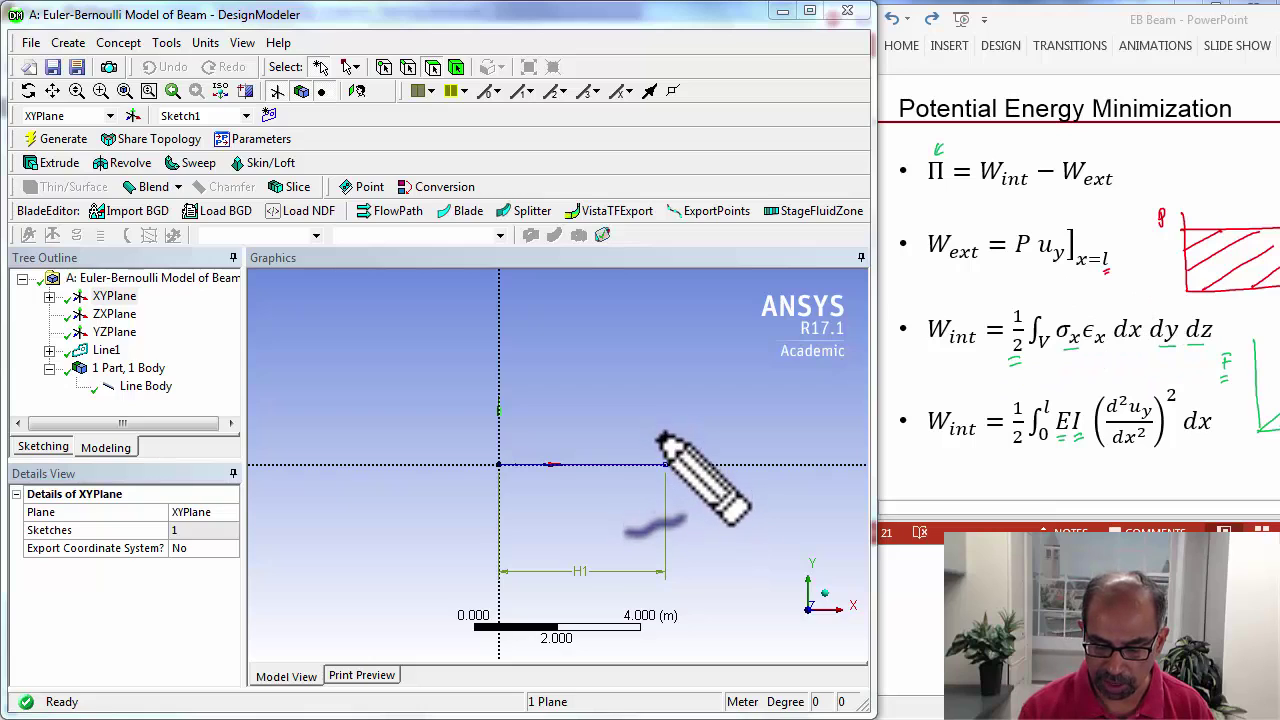
# Draw a downward load arrow at the beam's right end with the PowerPoint pen.
pyautogui.moveTo(659, 416)
pyautogui.mouseDown()
pyautogui.moveTo(653, 452)
pyautogui.moveTo(668, 450)
pyautogui.mouseUp()
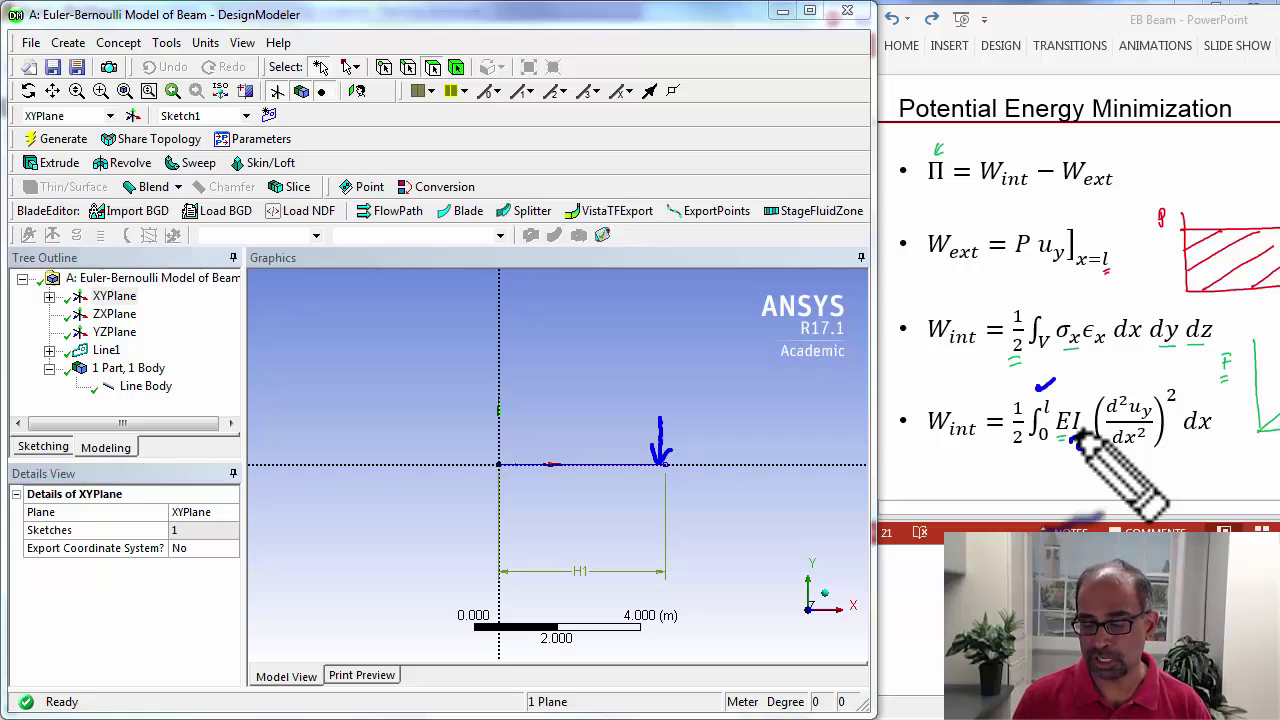
# Clear all the blue pen annotations, including the load arrow and EI tick, from the slide.
pyautogui.press('Escape')
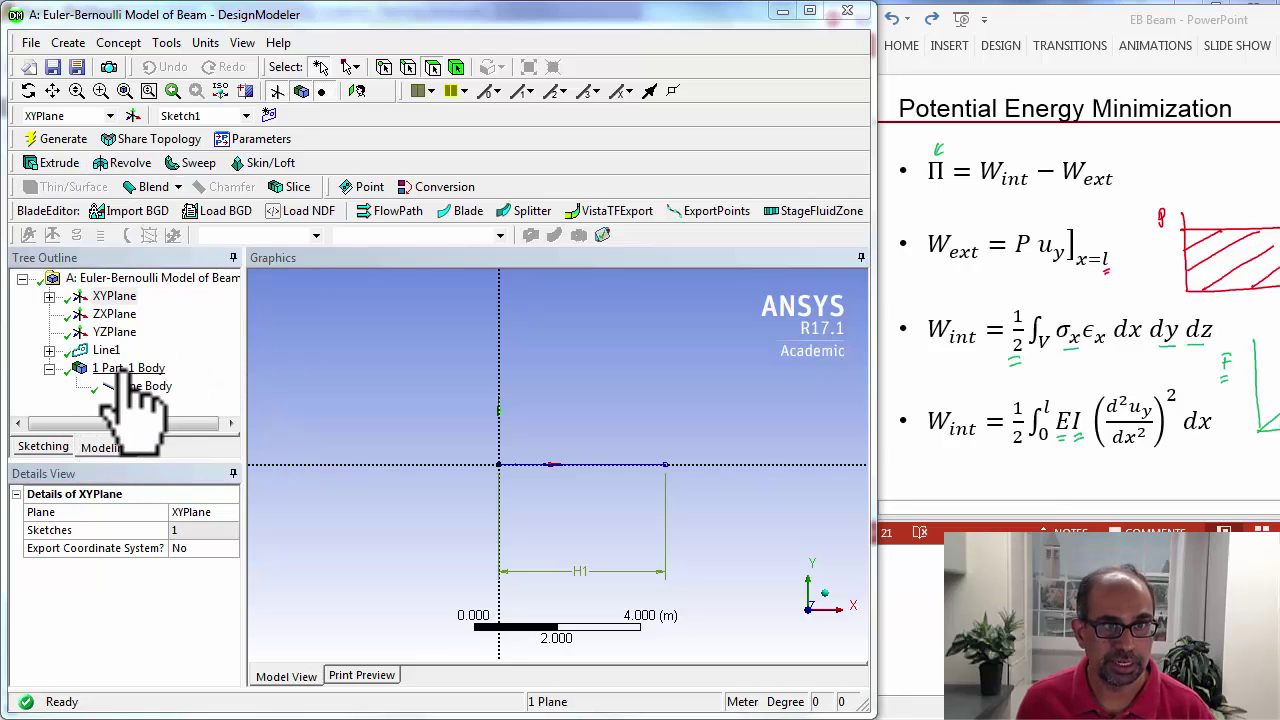
# Create rectangular cross section Rect2 with B = 0.346 m and H = 0.346 m.
pyautogui.click(115, 44)
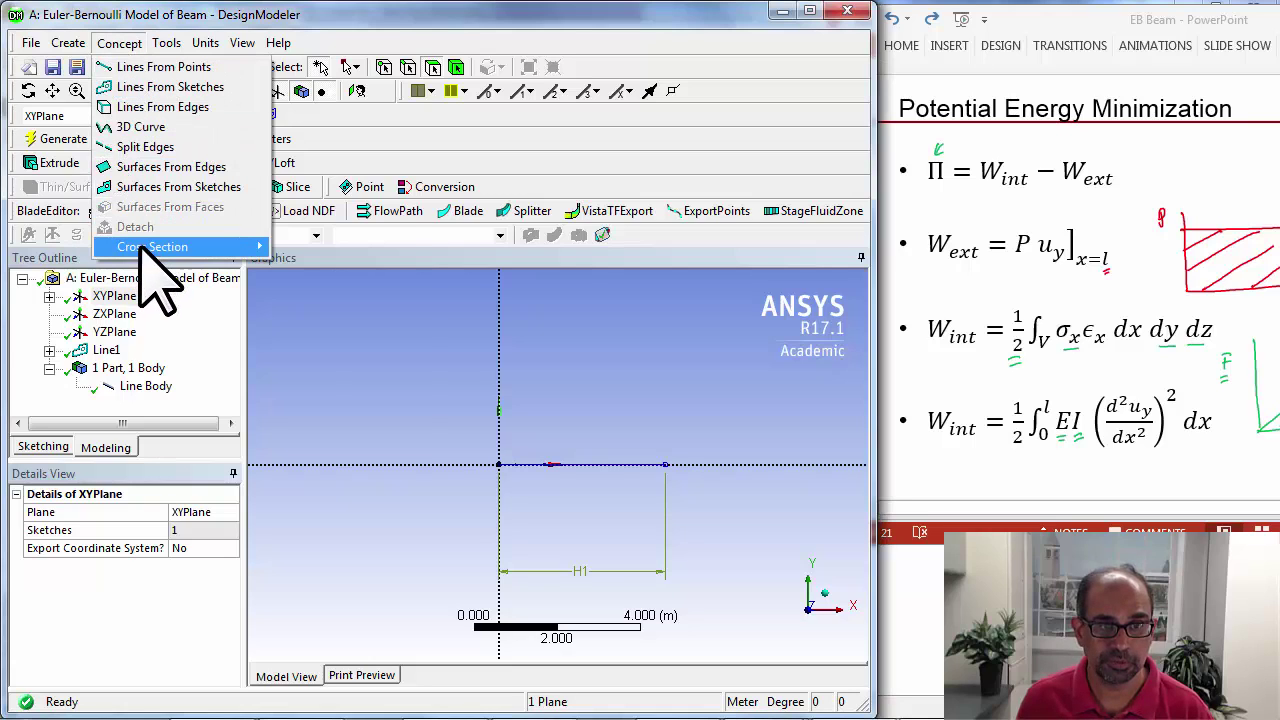
pyautogui.moveTo(142, 248)
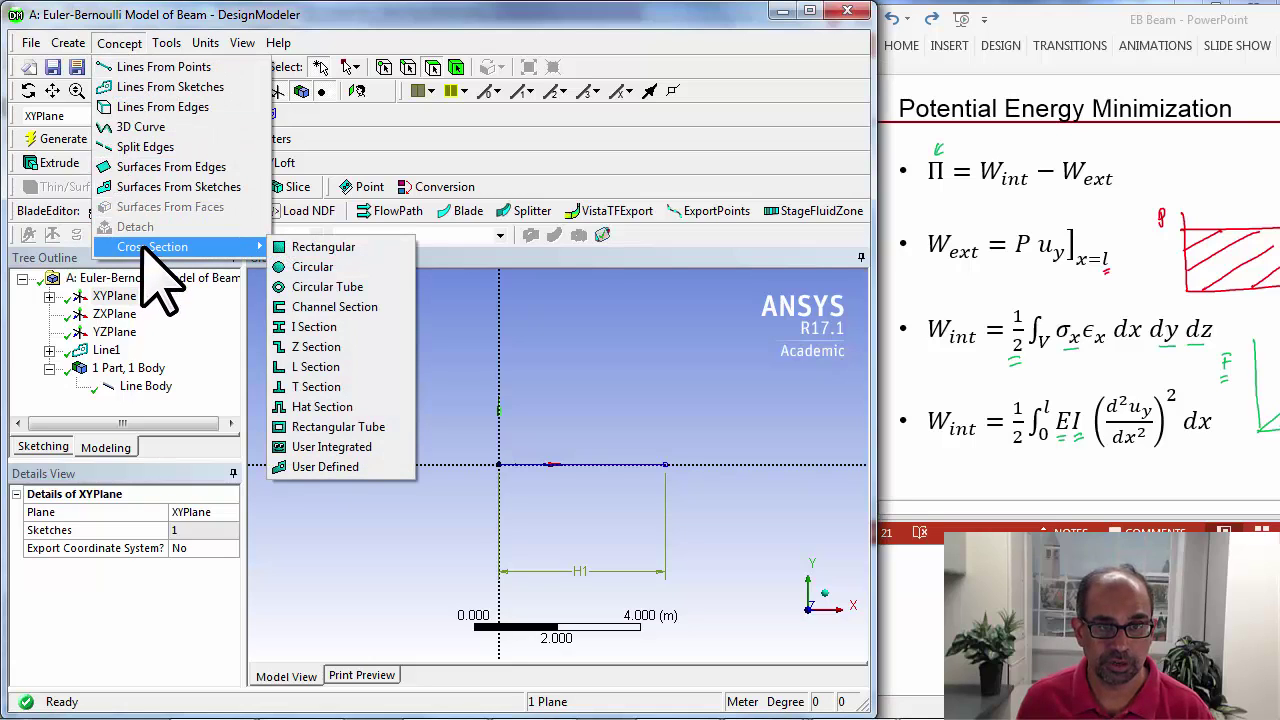
pyautogui.click(340, 262)
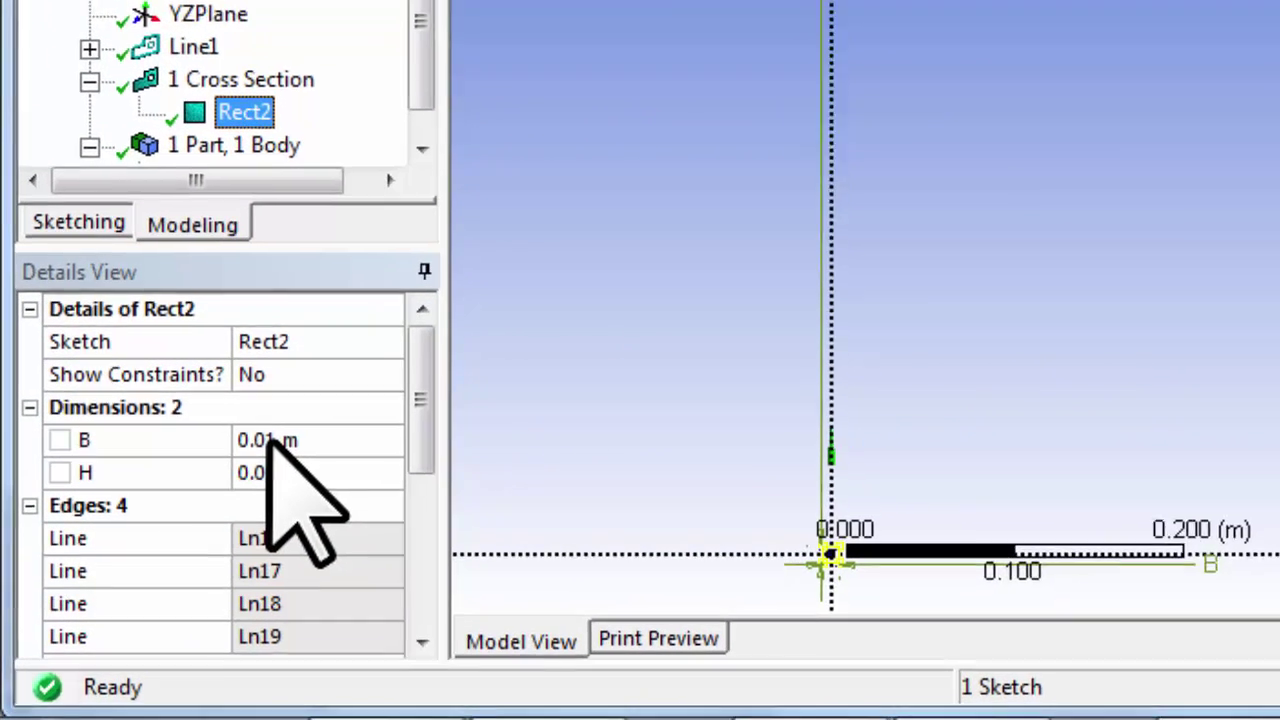
pyautogui.click(283, 425)
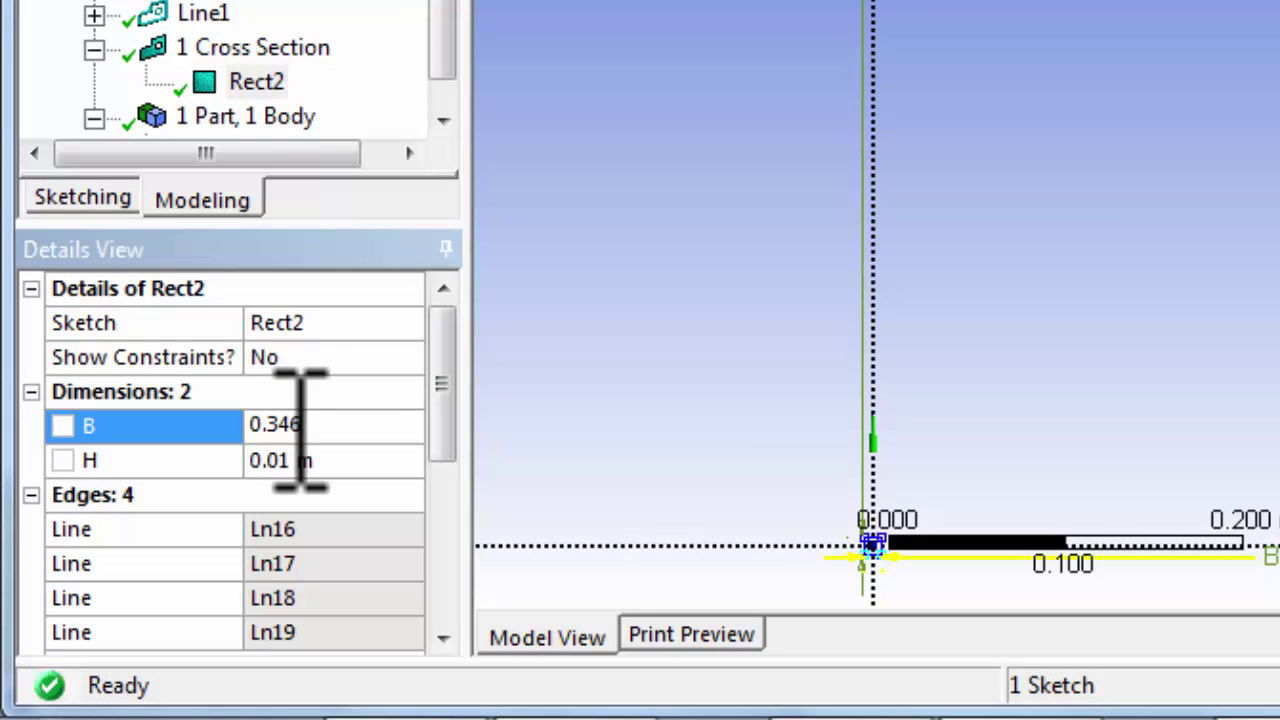
pyautogui.click(325, 459)
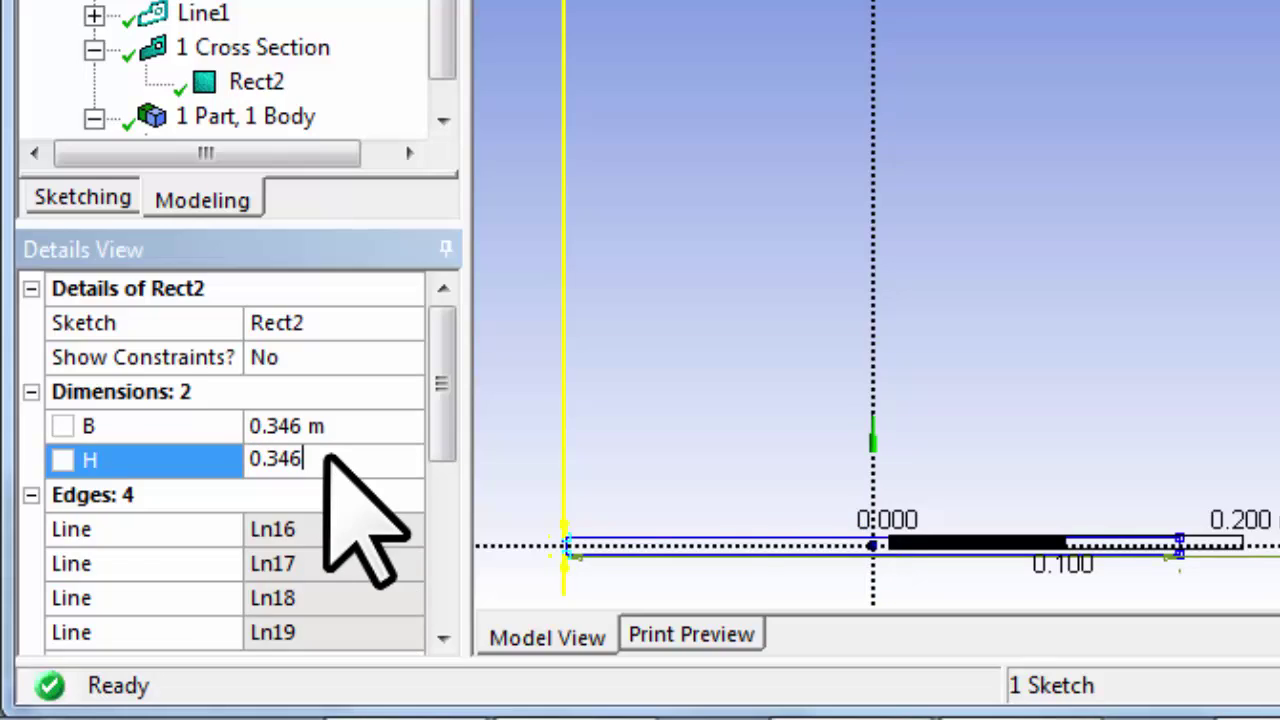
pyautogui.press('Return')
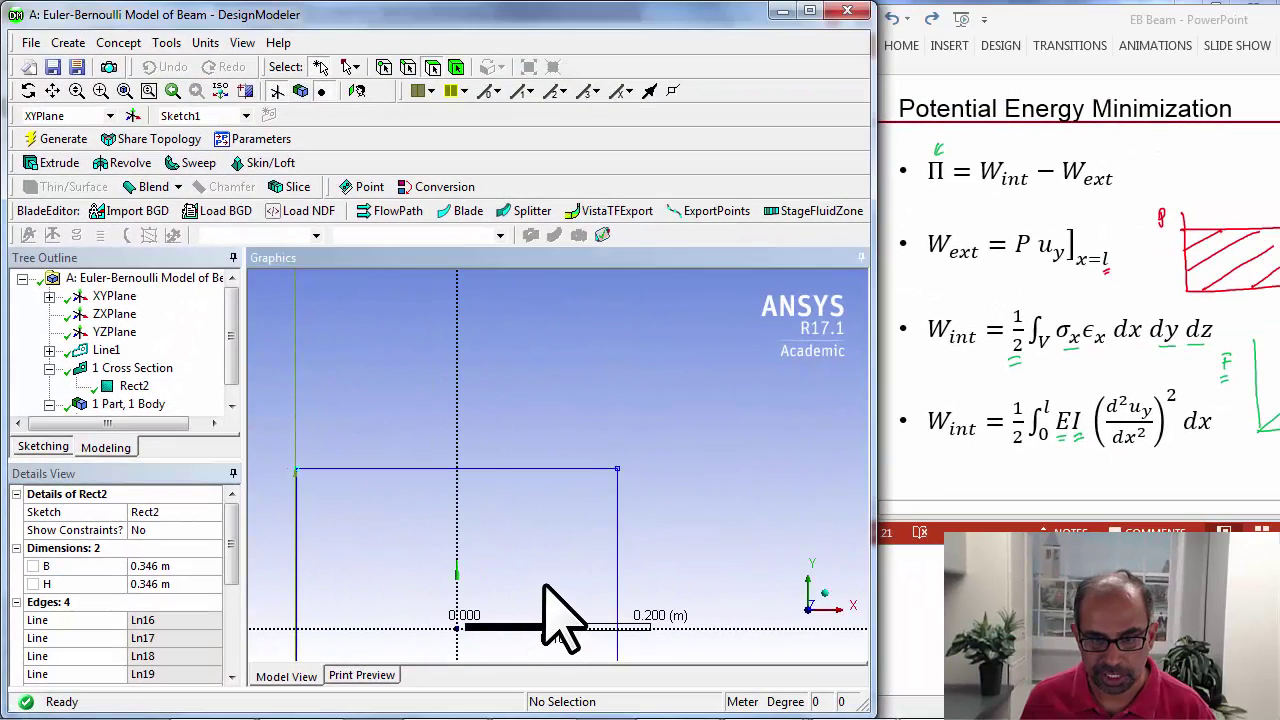
# Zoom out and move the B label near the origin and the H label onto the vertical axis.
pyautogui.scroll(-3, 560, 615)
pyautogui.scroll(-5, 548, 586)
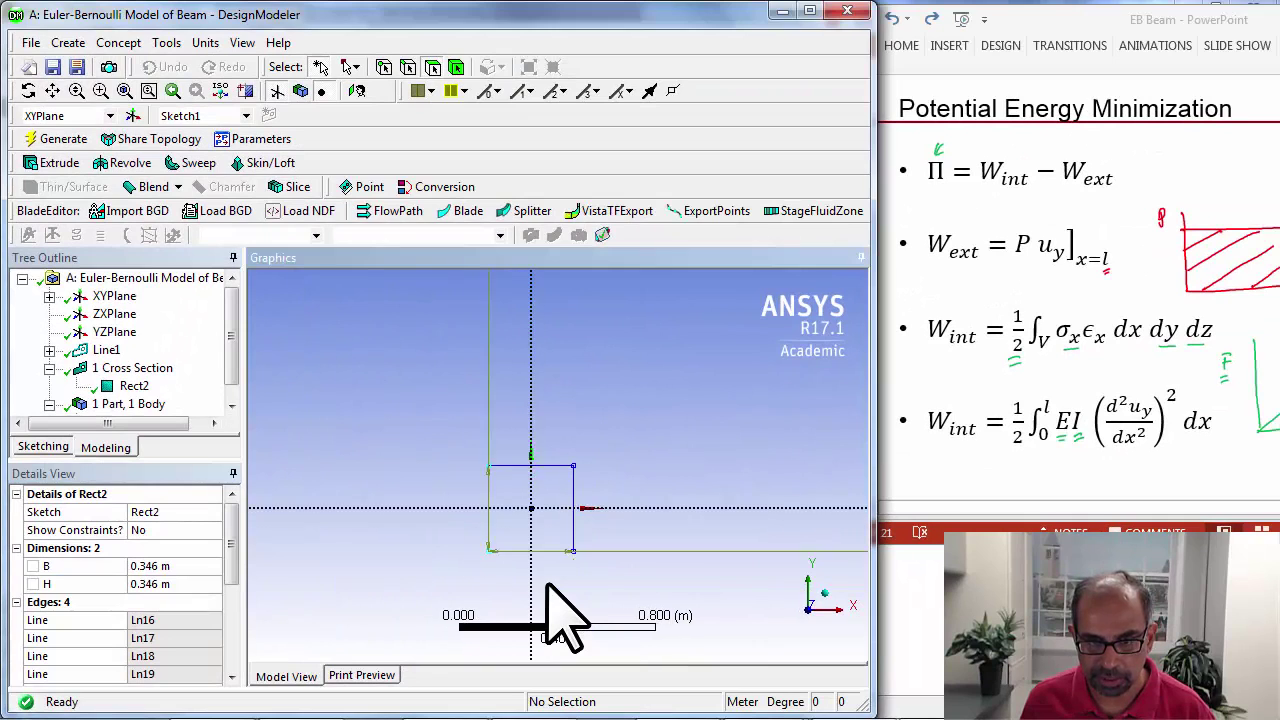
pyautogui.scroll(-5, 548, 586)
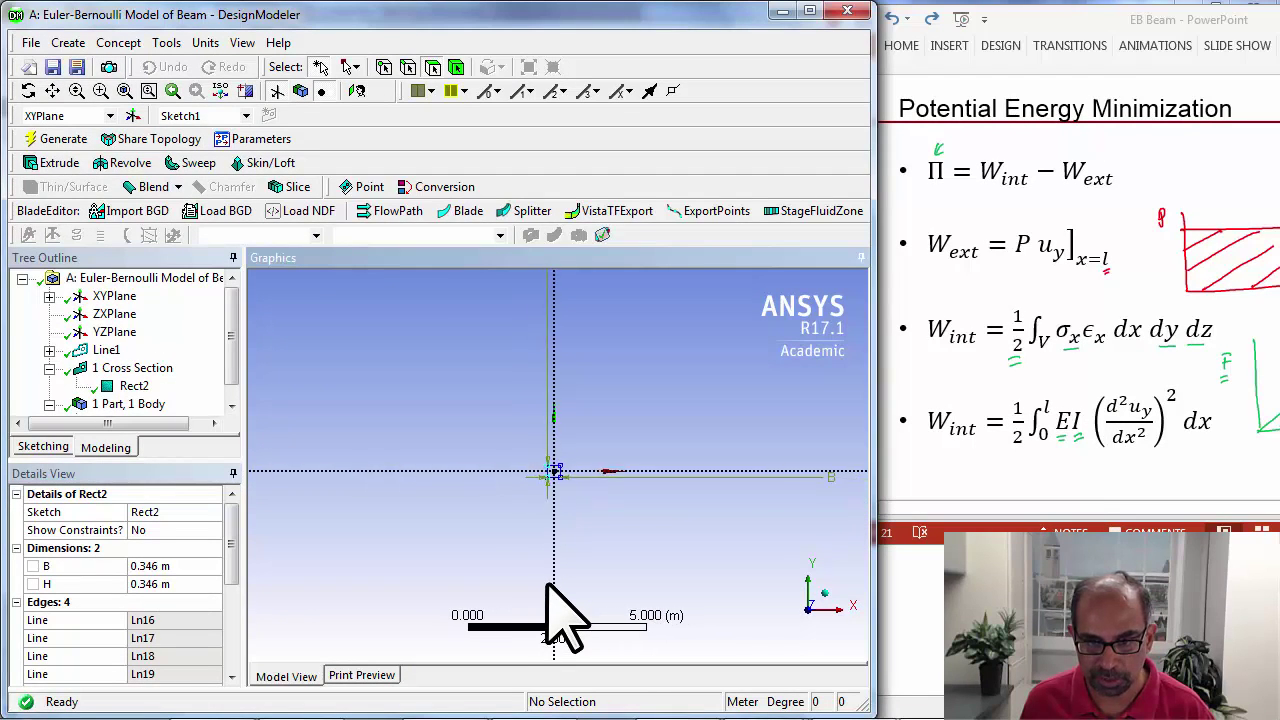
pyautogui.rightClick(658, 394)
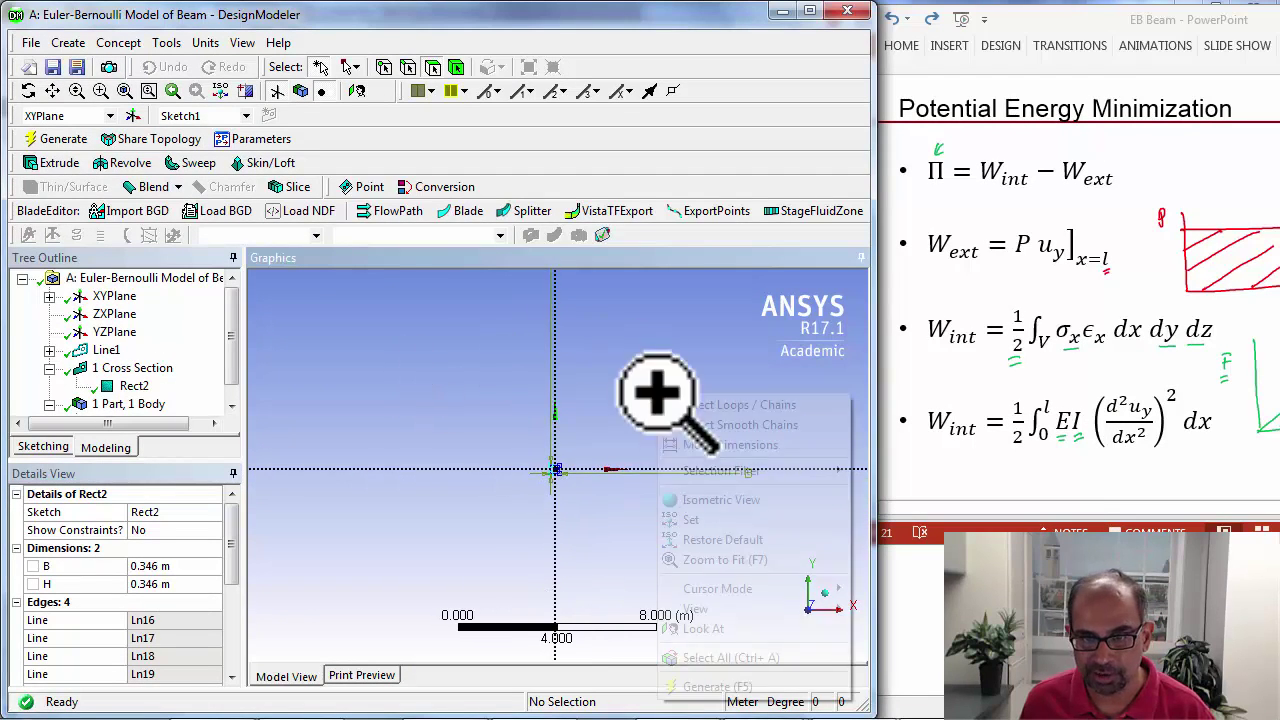
pyautogui.click(700, 445)
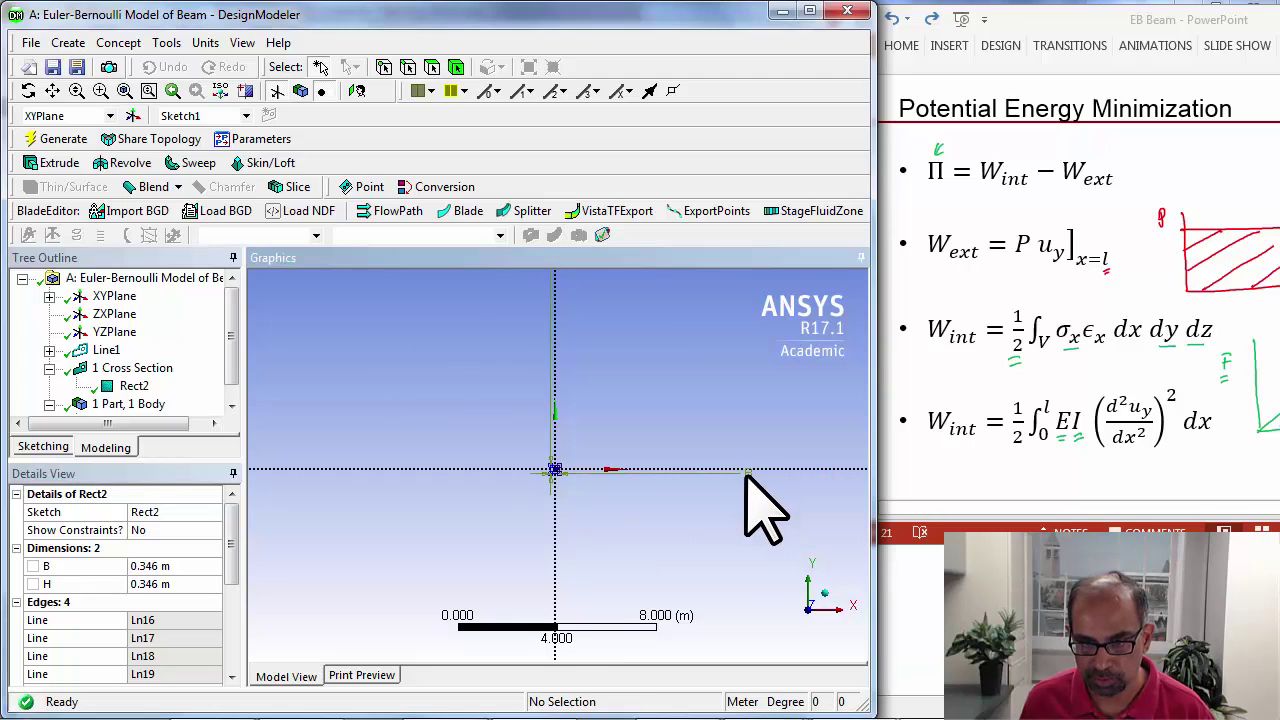
pyautogui.click(748, 470)
pyautogui.click(556, 488)
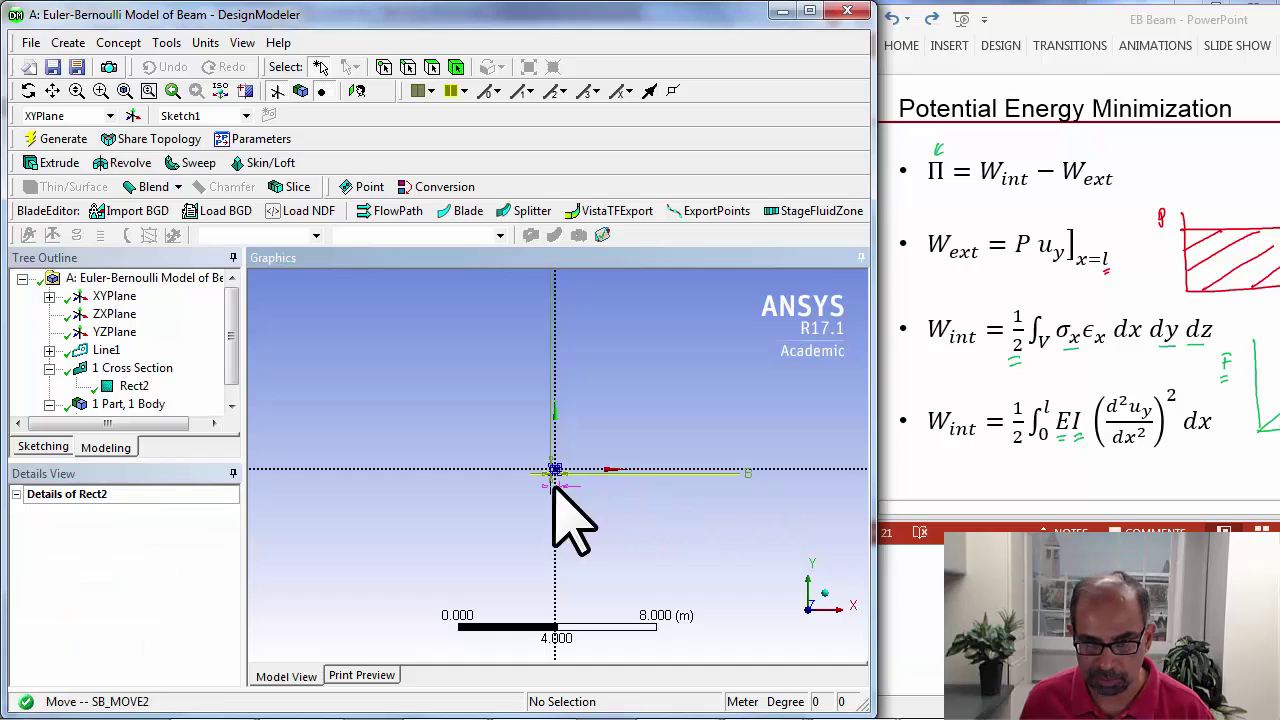
pyautogui.scroll(-3, 568, 351)
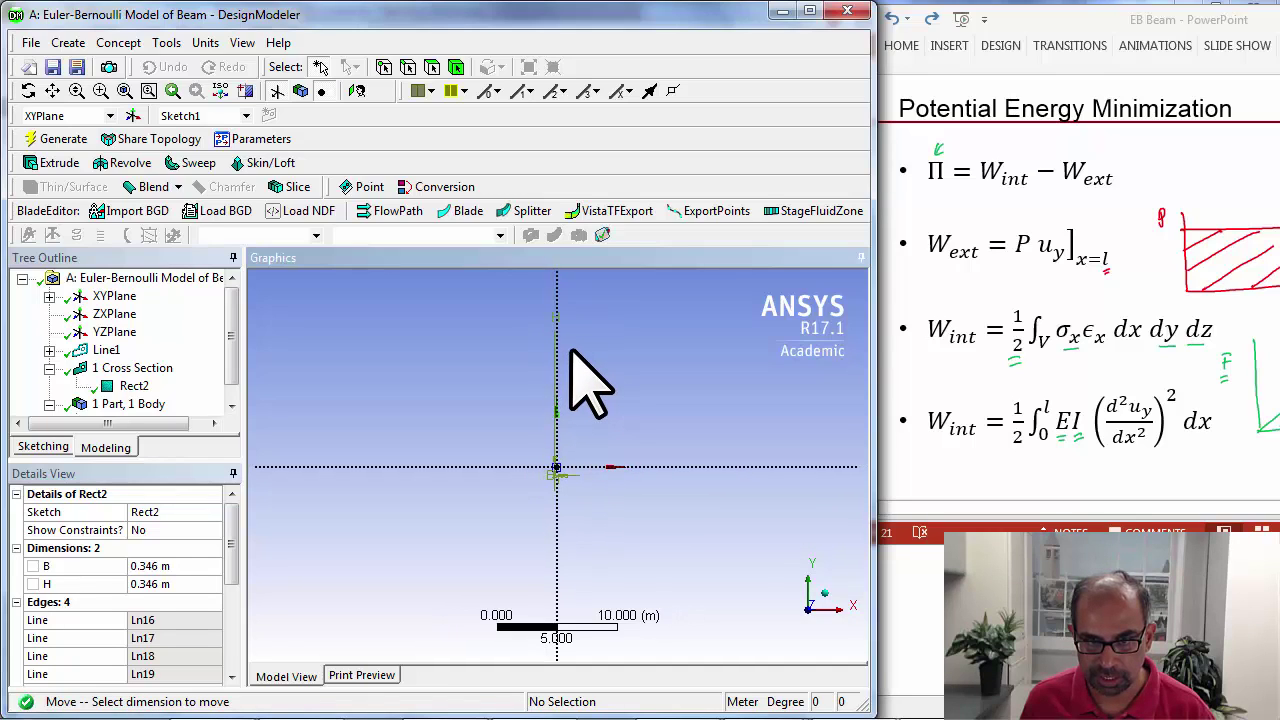
pyautogui.click(552, 351)
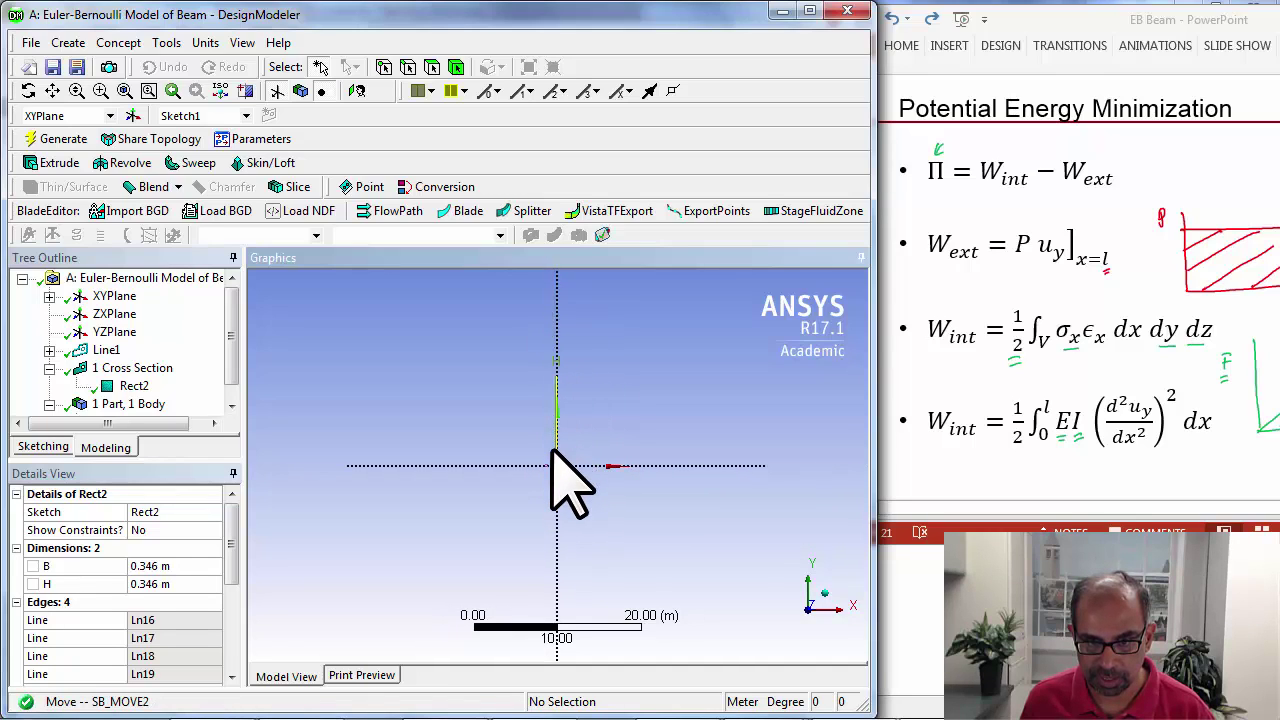
pyautogui.click(552, 450)
# Show Rect2's physical properties: area 0.11972 m², Ixx and Iyy 0.0011943 m^4.
pyautogui.scroll(5, 560, 466)
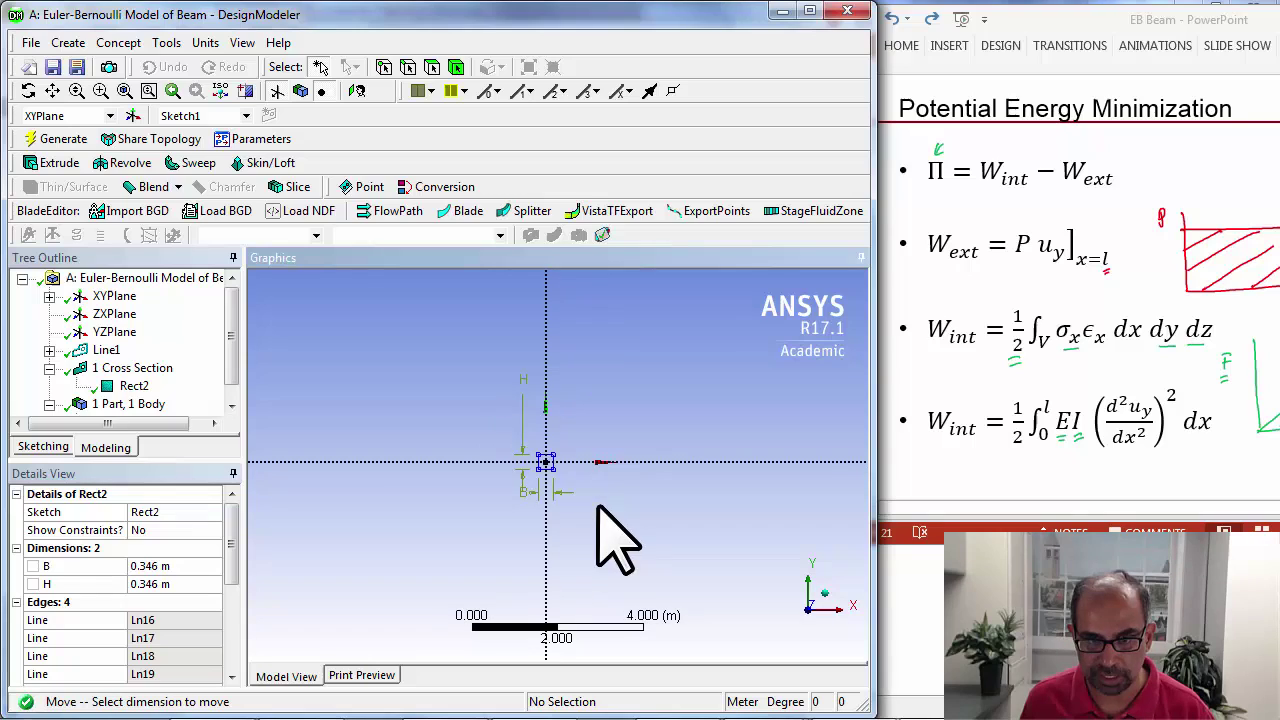
pyautogui.scroll(2, 450, 375)
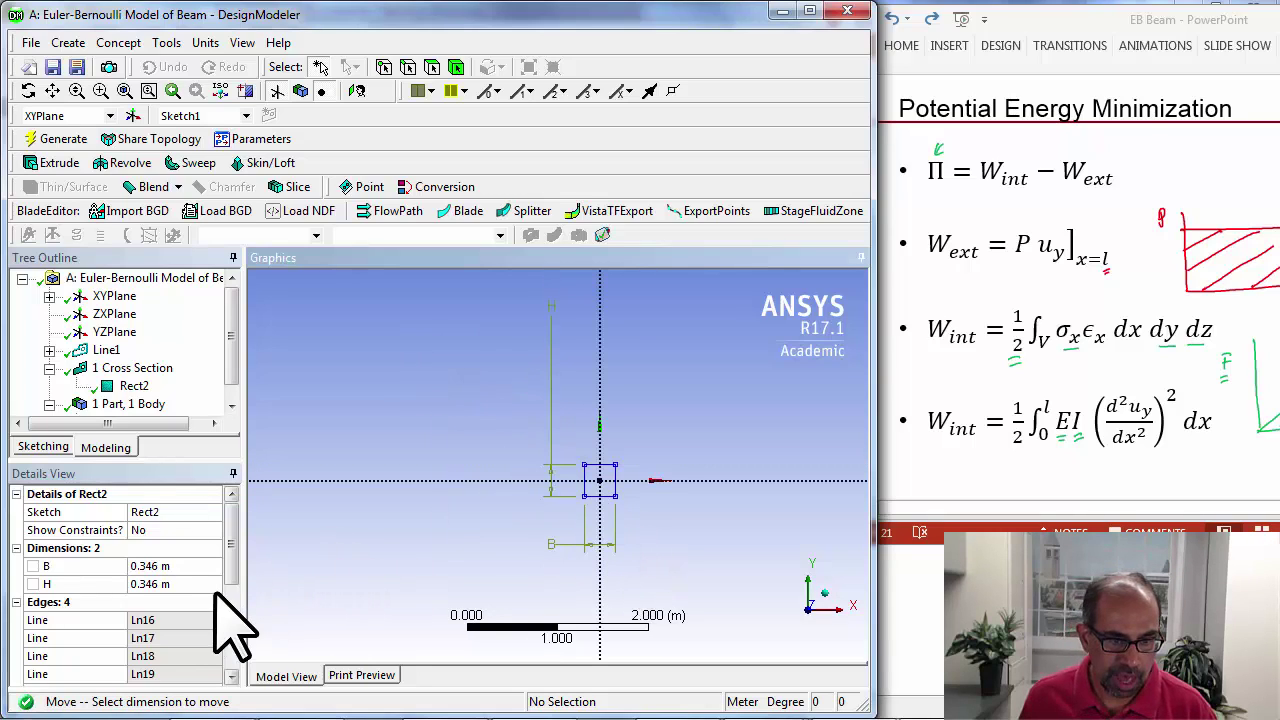
pyautogui.scroll(-3, 236, 568)
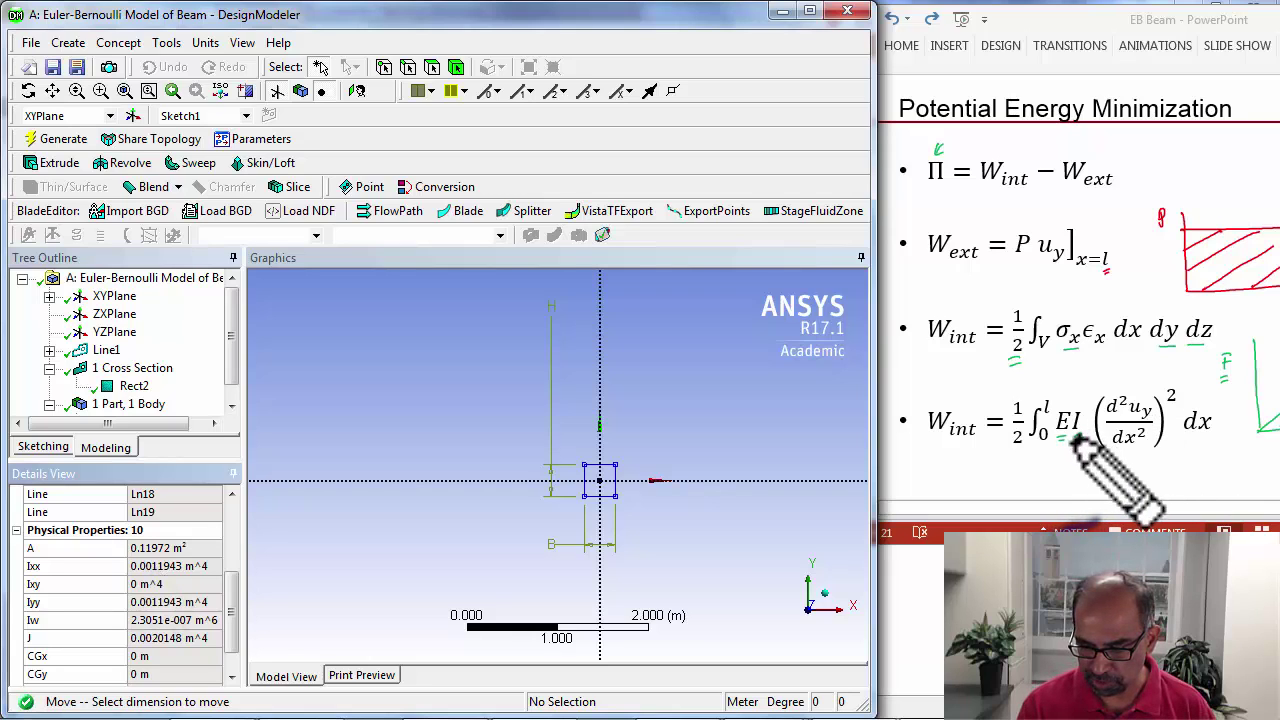
pyautogui.moveTo(648, 480)
pyautogui.mouseDown()
pyautogui.moveTo(710, 481)
pyautogui.moveTo(702, 490)
pyautogui.mouseUp()
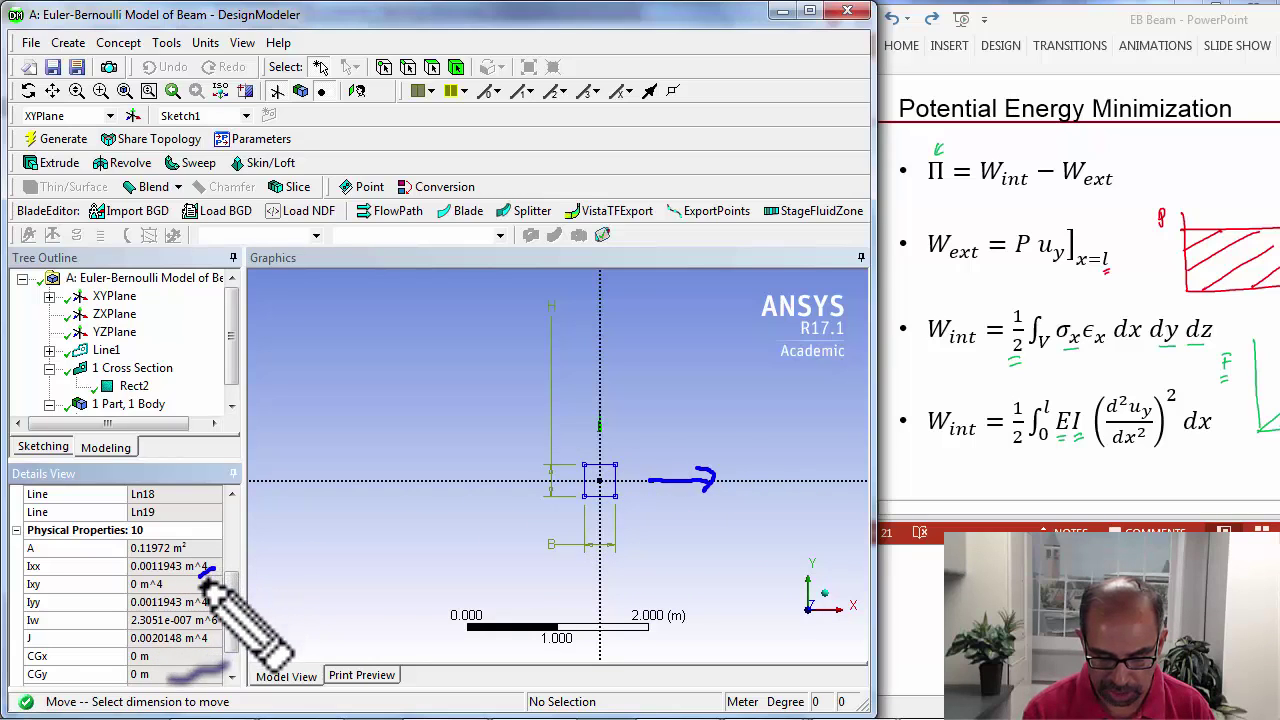
pyautogui.moveTo(200, 578); pyautogui.dragTo(216, 568)
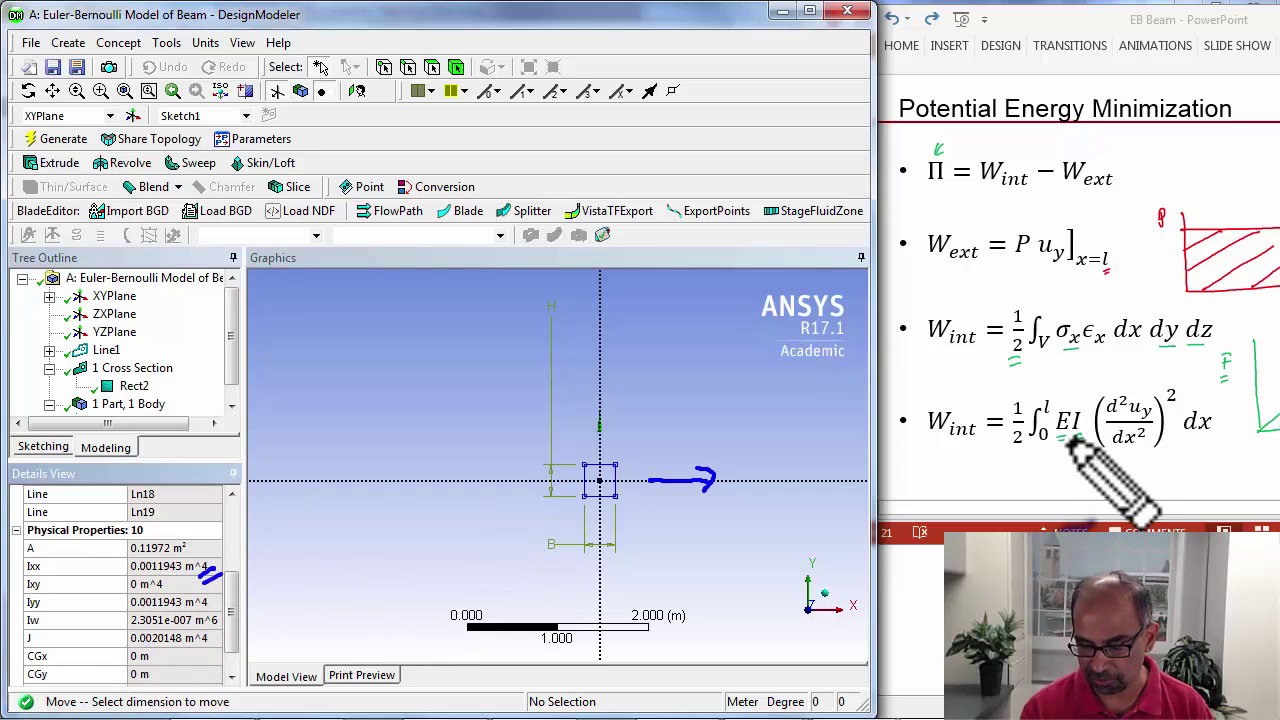
pyautogui.moveTo(1080, 441); pyautogui.dragTo(1071, 444)
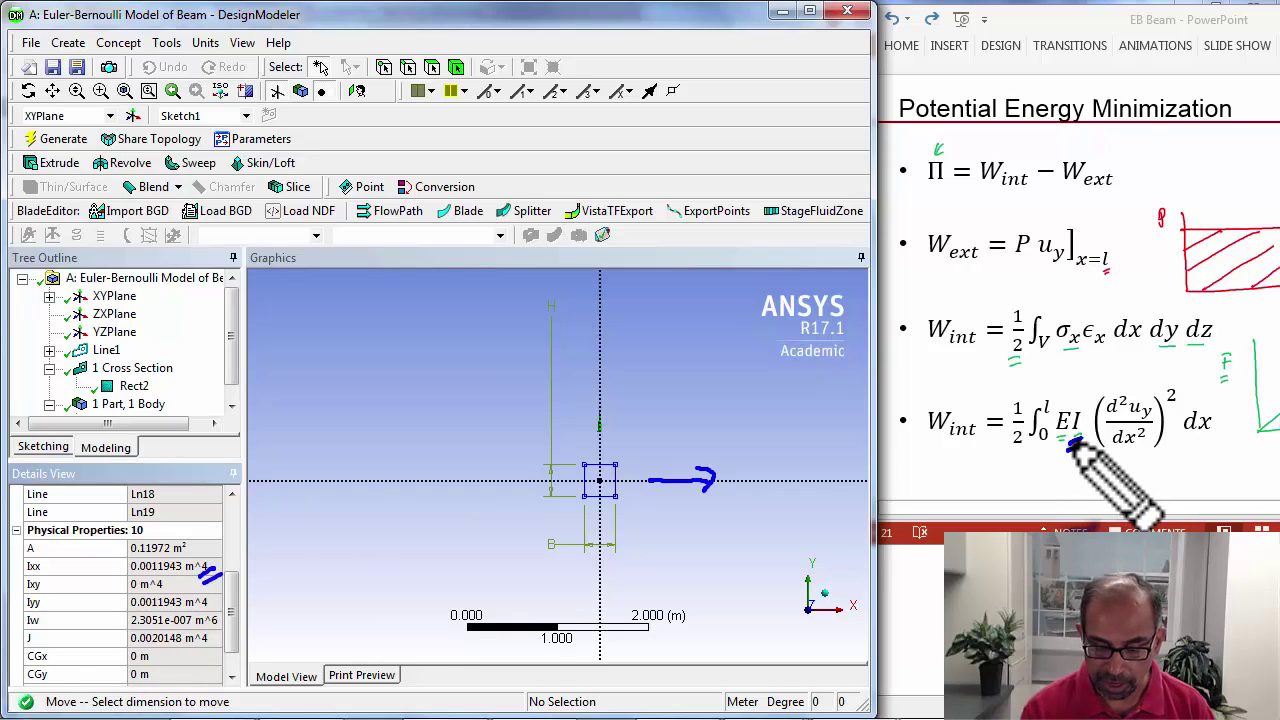
pyautogui.moveTo(252, 555); pyautogui.dragTo(298, 553)
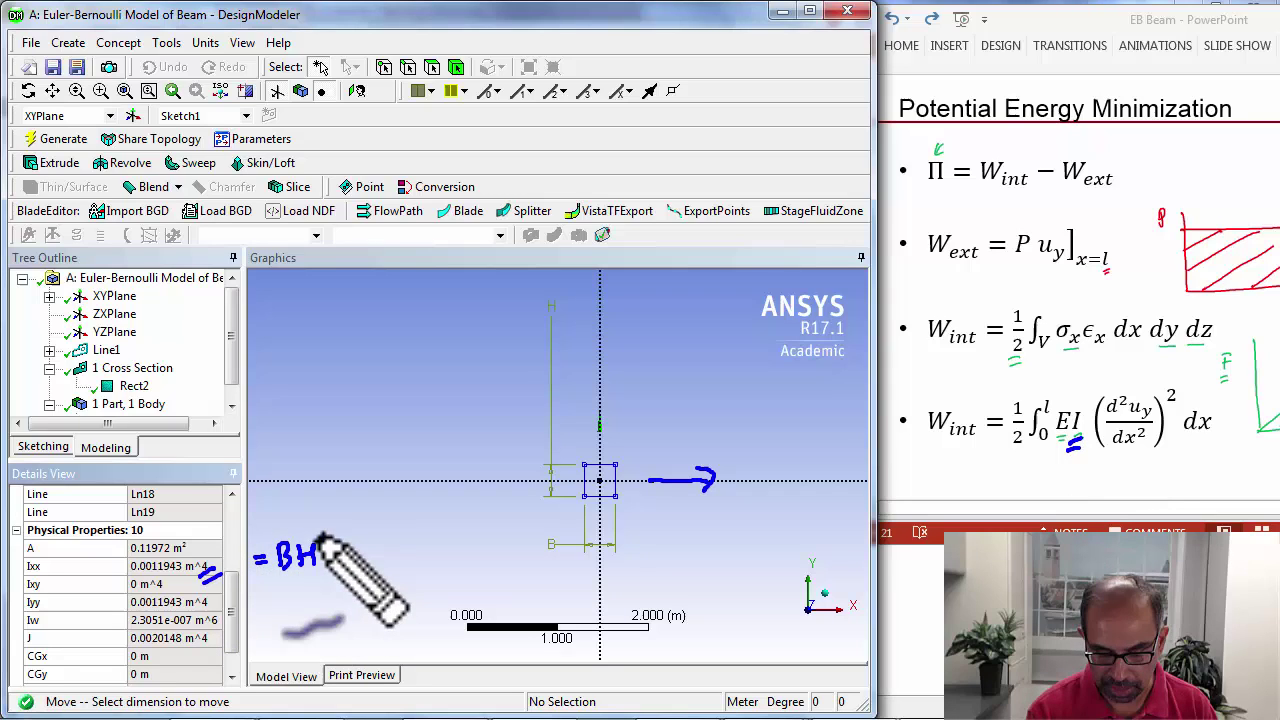
pyautogui.moveTo(316, 534)
pyautogui.mouseDown()
pyautogui.moveTo(322, 573)
pyautogui.moveTo(293, 606)
pyautogui.moveTo(328, 604)
pyautogui.mouseUp()
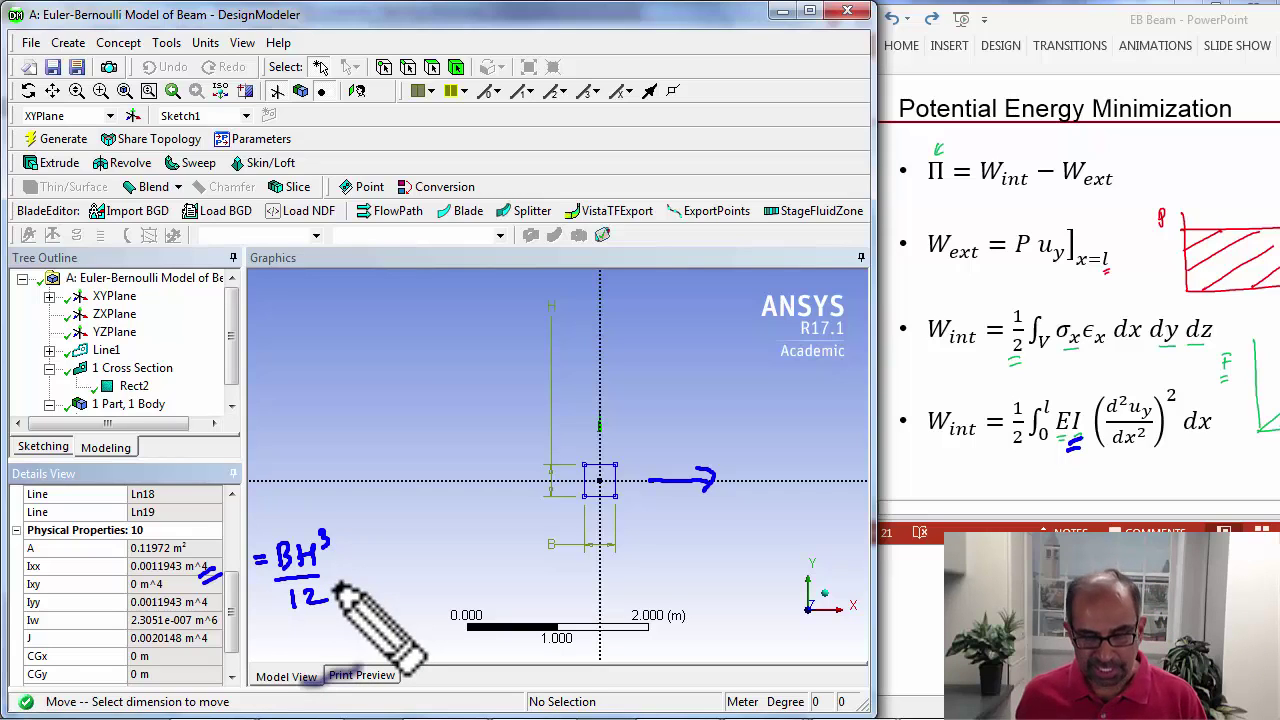
pyautogui.press('e')
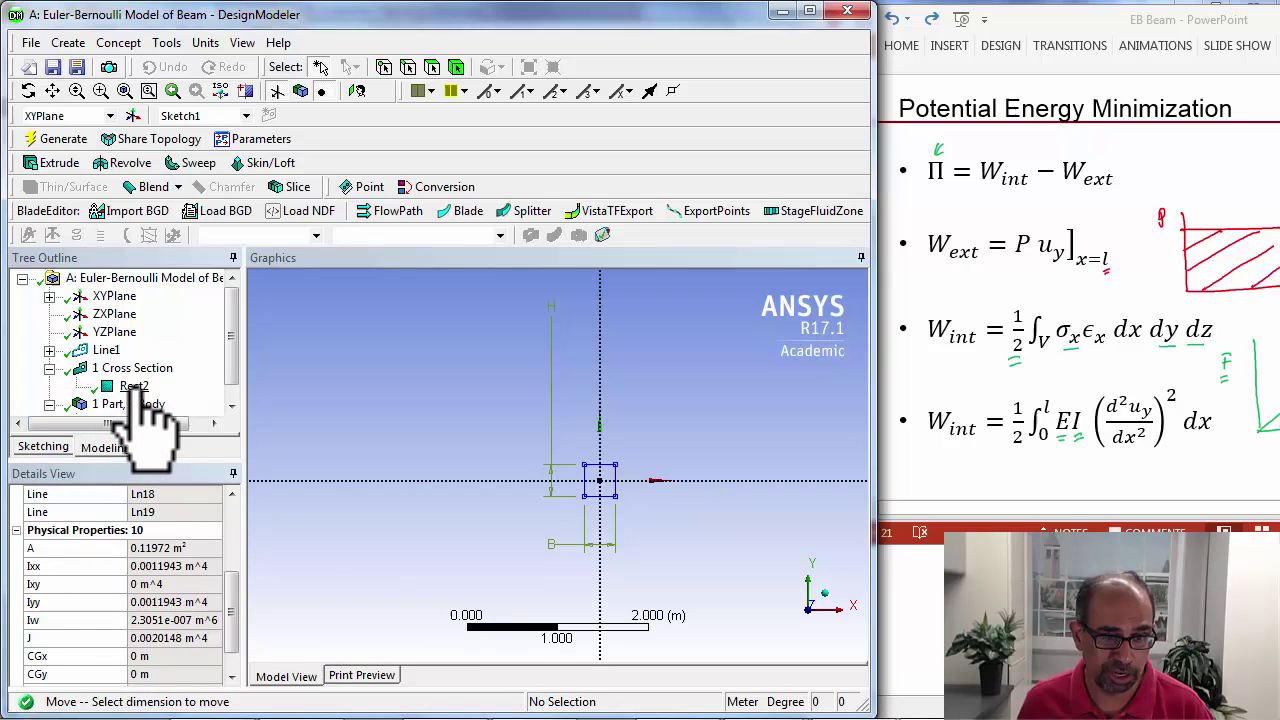
# Select the beam's Line Body and set its Cross Section to Rect2.
pyautogui.click(231, 400)
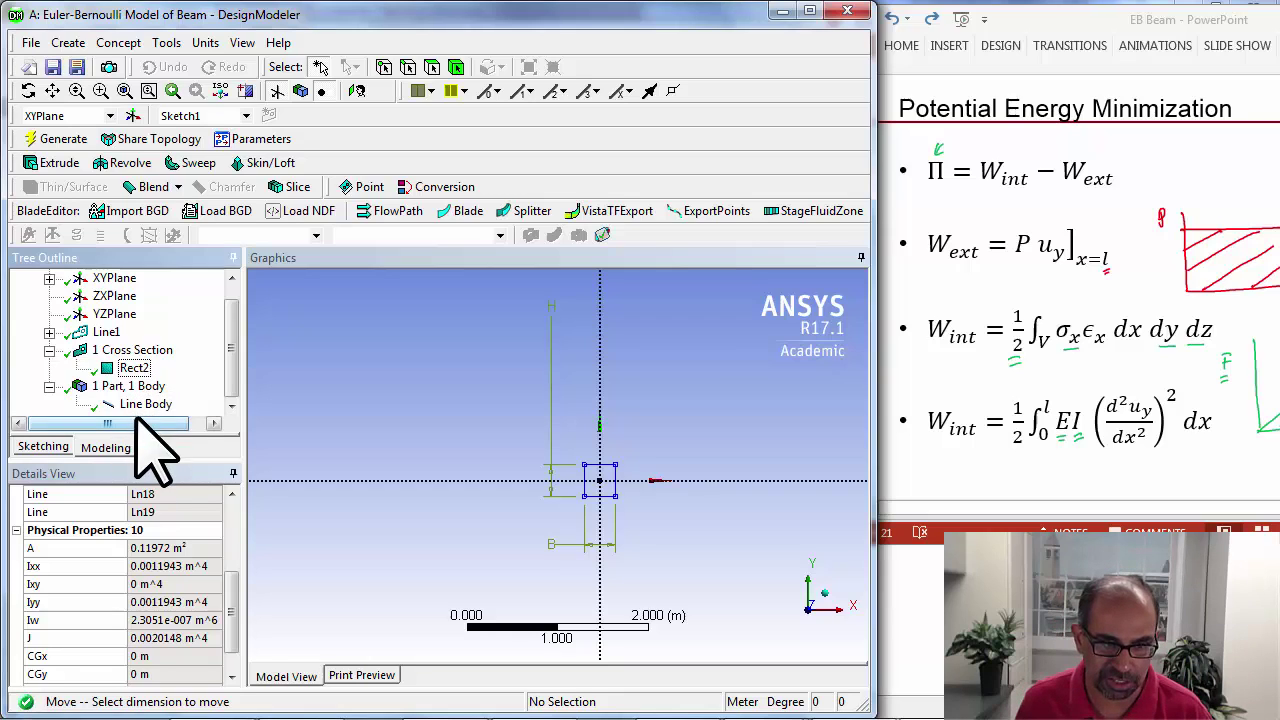
pyautogui.click(160, 403)
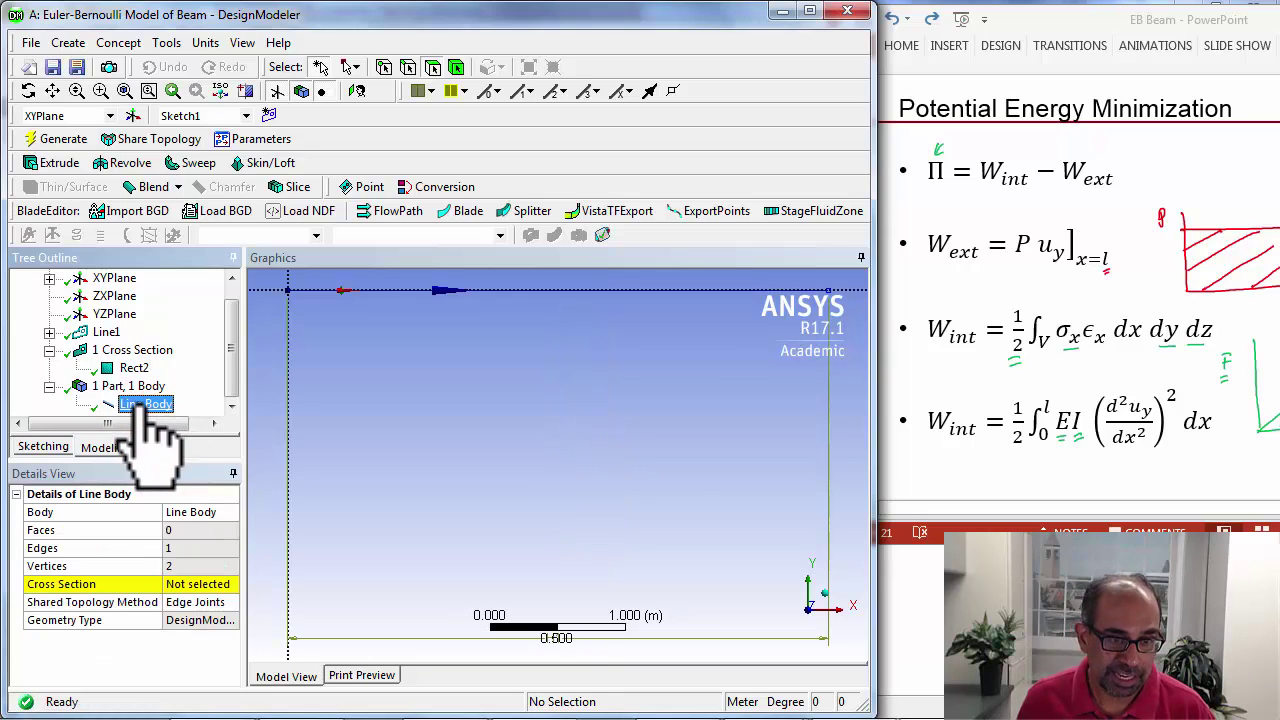
pyautogui.click(195, 584)
pyautogui.click(226, 586)
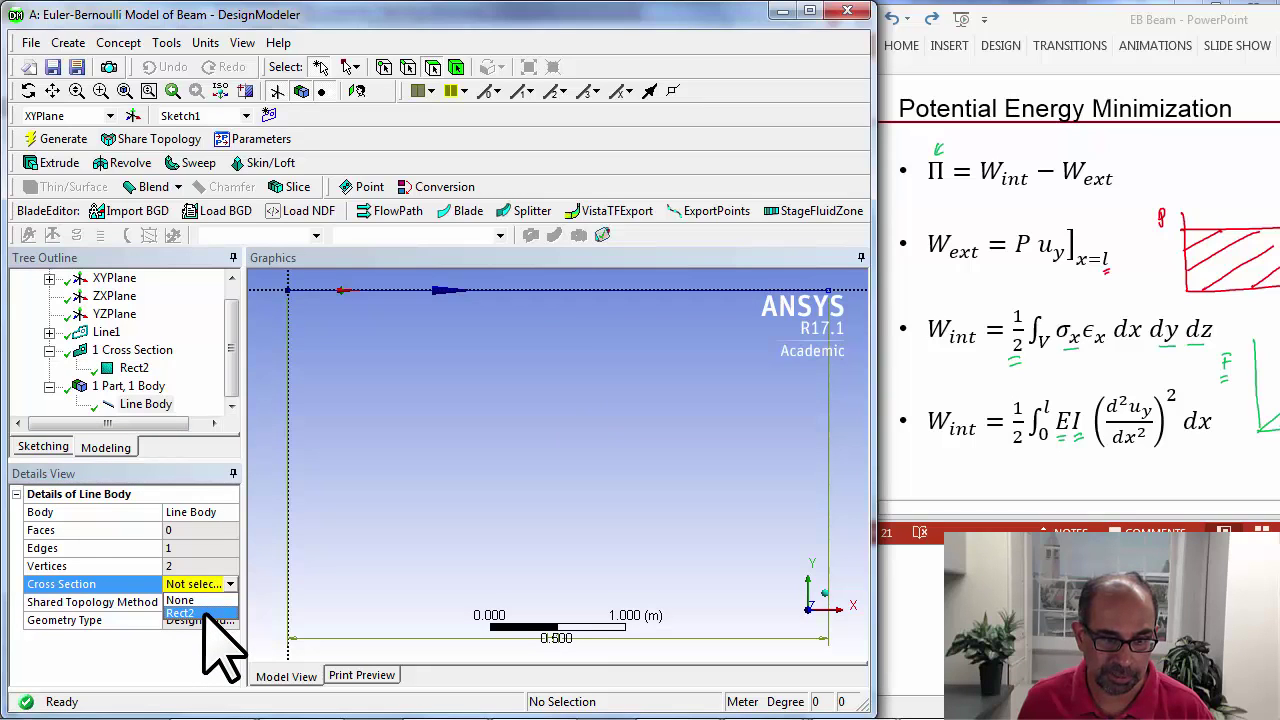
pyautogui.click(204, 613)
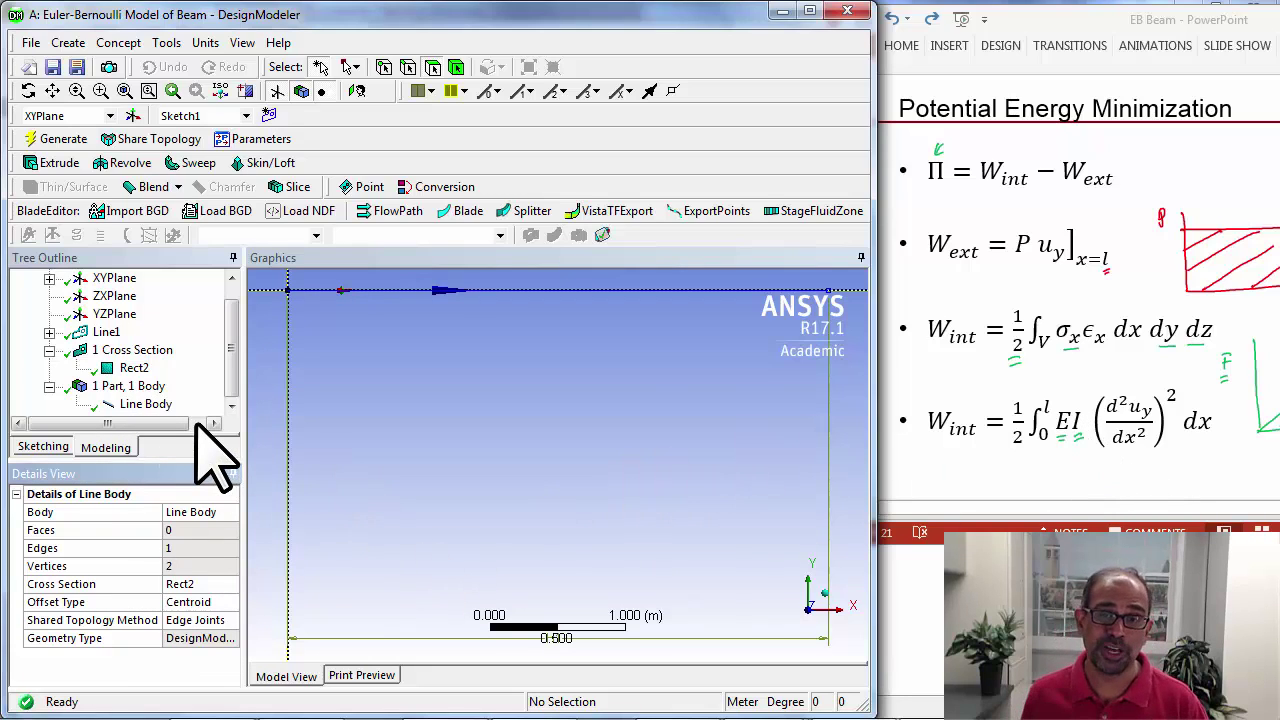
# Turn on Cross Section Solids and orbit to see the beam as a 3D bar.
pyautogui.scroll(-3, 457, 467)
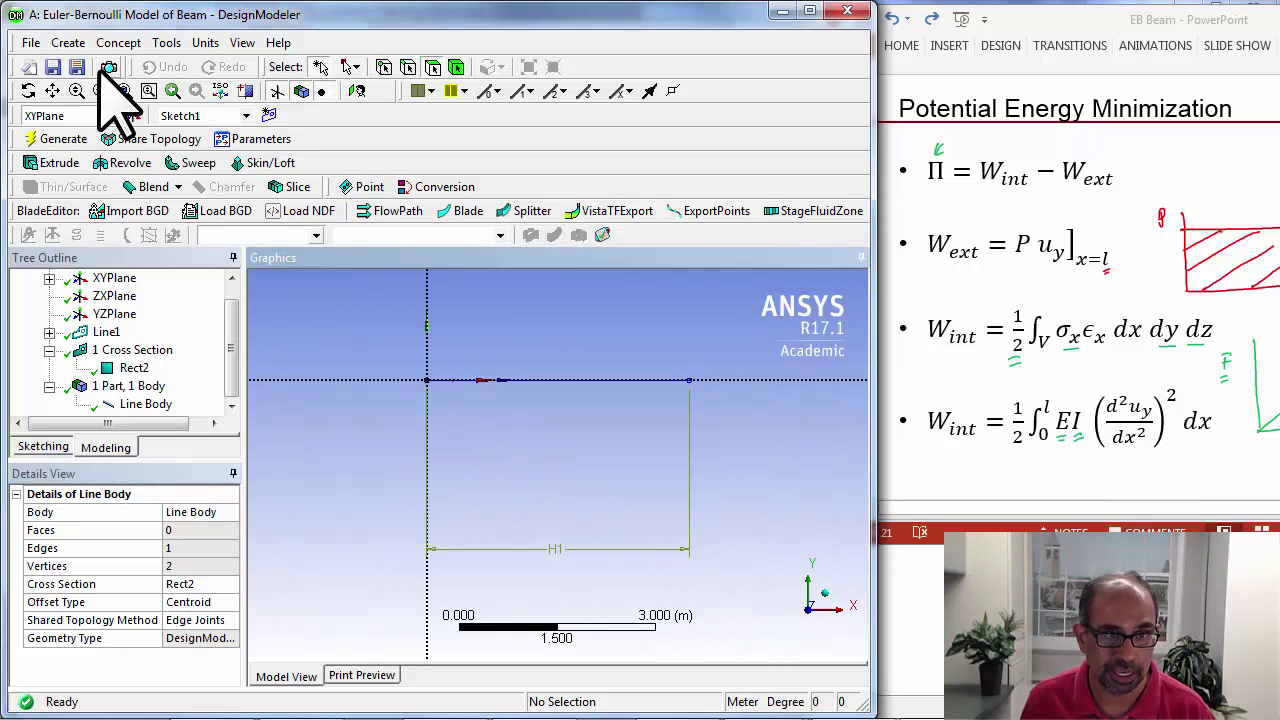
pyautogui.click(243, 44)
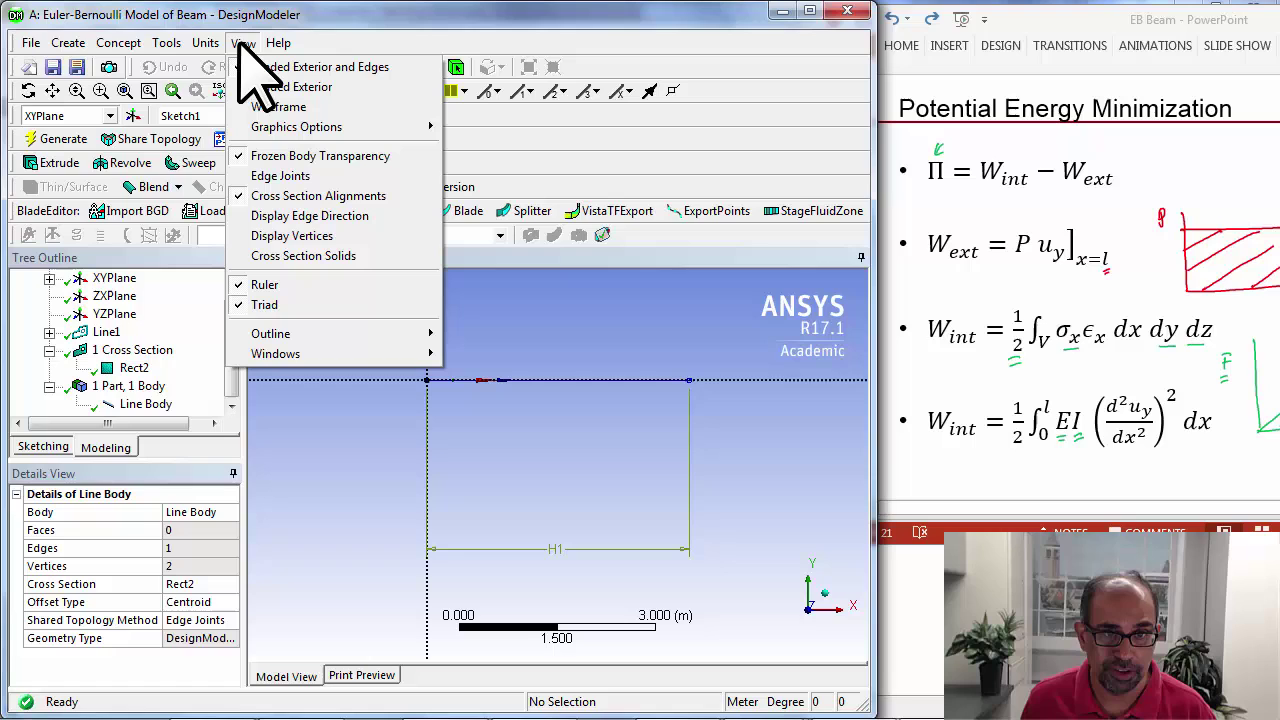
pyautogui.click(250, 256)
pyautogui.moveTo(629, 543); pyautogui.dragTo(505, 565, button='middle')
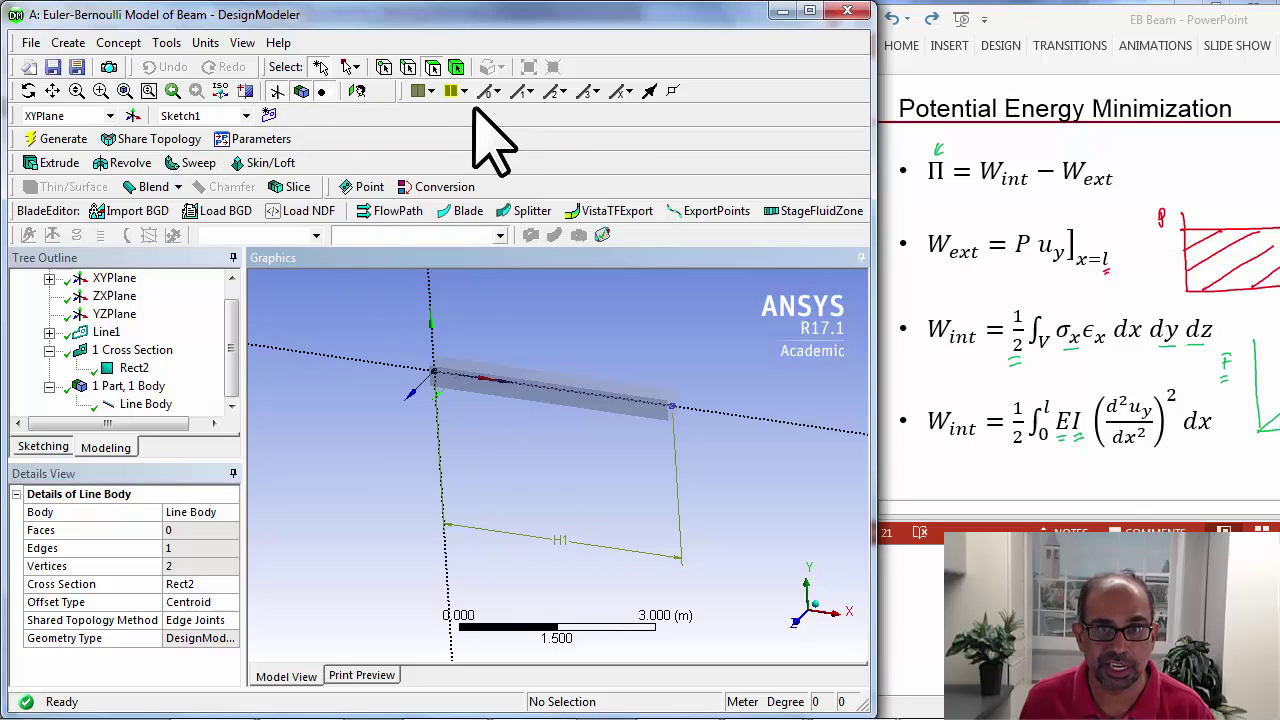
# Hide the sketch dimensions, zoom onto the beam, and orbit to a flatter view.
pyautogui.click(277, 91)
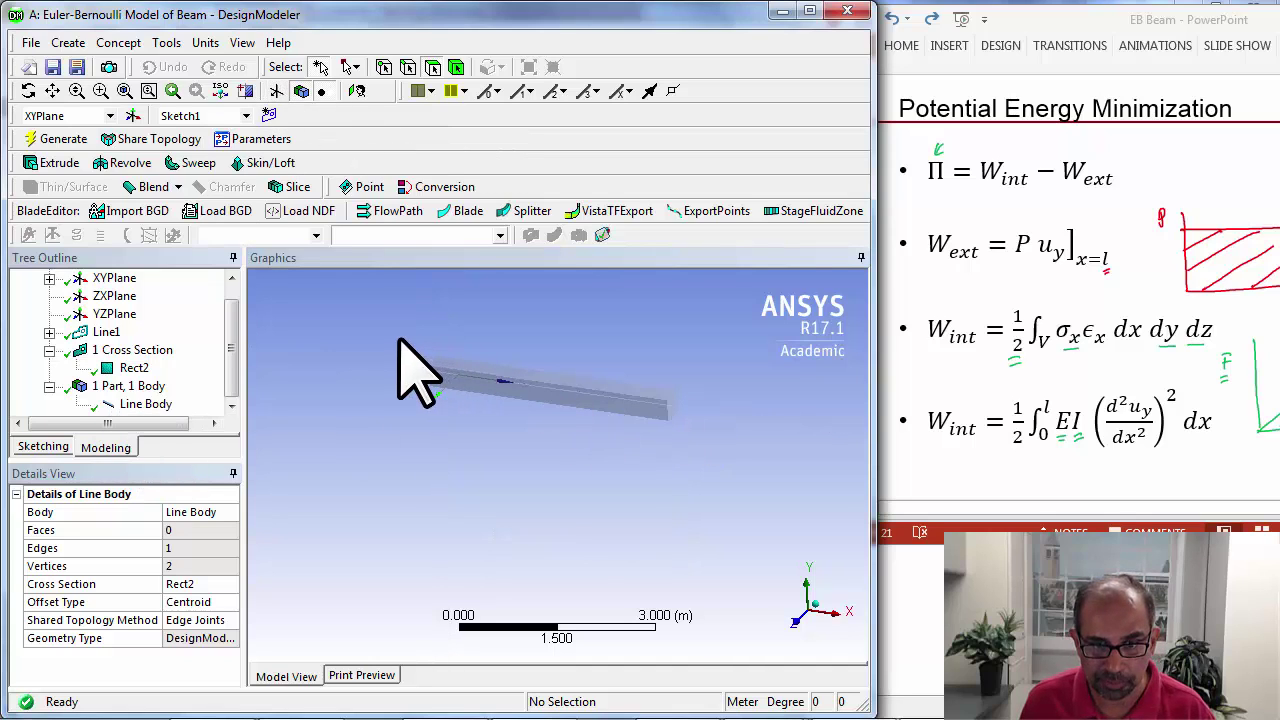
pyautogui.moveTo(400, 340); pyautogui.dragTo(660, 452, button='right')
pyautogui.moveTo(697, 477); pyautogui.dragTo(657, 486, button='middle')
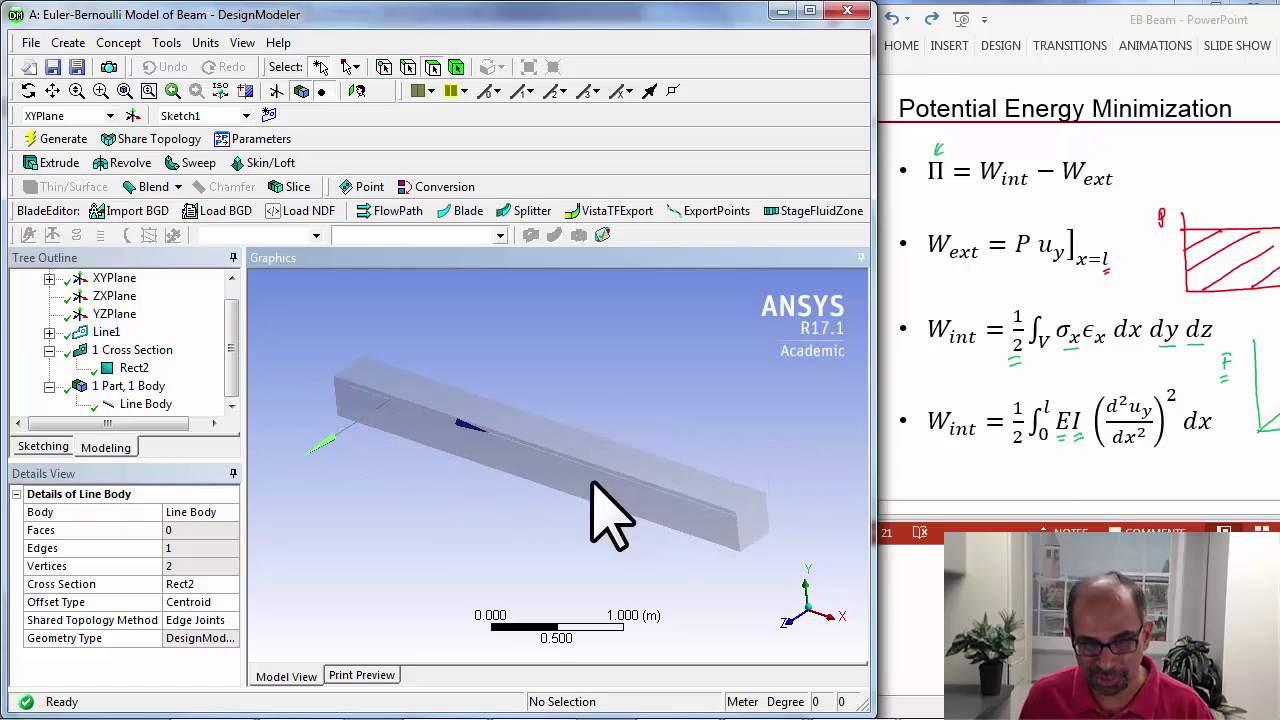
pyautogui.click(146, 404)
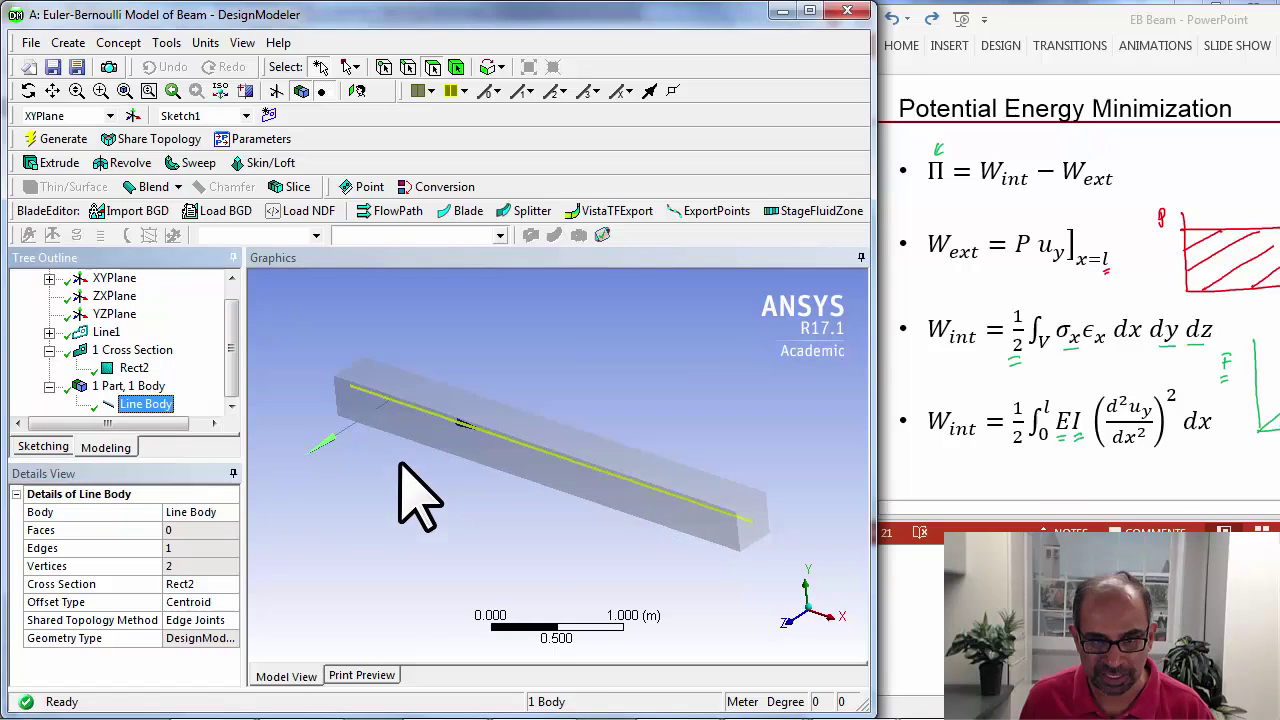
pyautogui.moveTo(403, 480); pyautogui.dragTo(410, 440, button='middle')
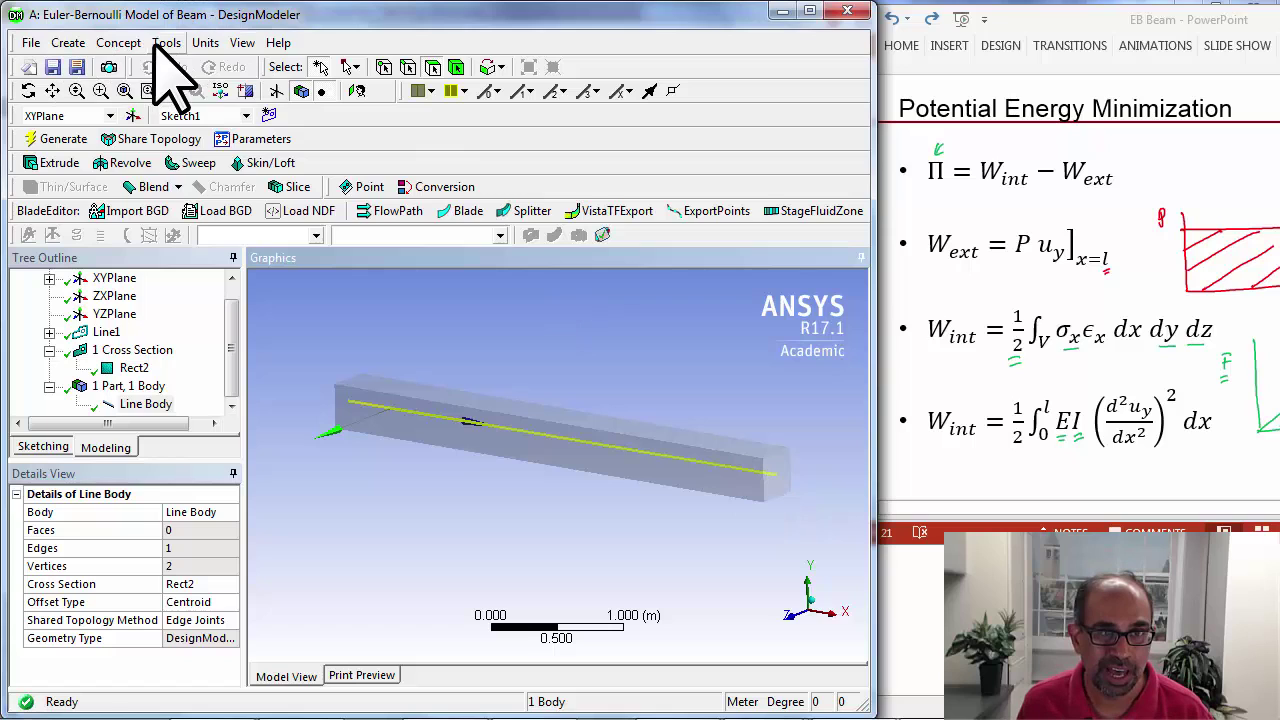
# Turn off Cross Section Solids and zoom in on the beam line from the front view.
pyautogui.click(242, 43)
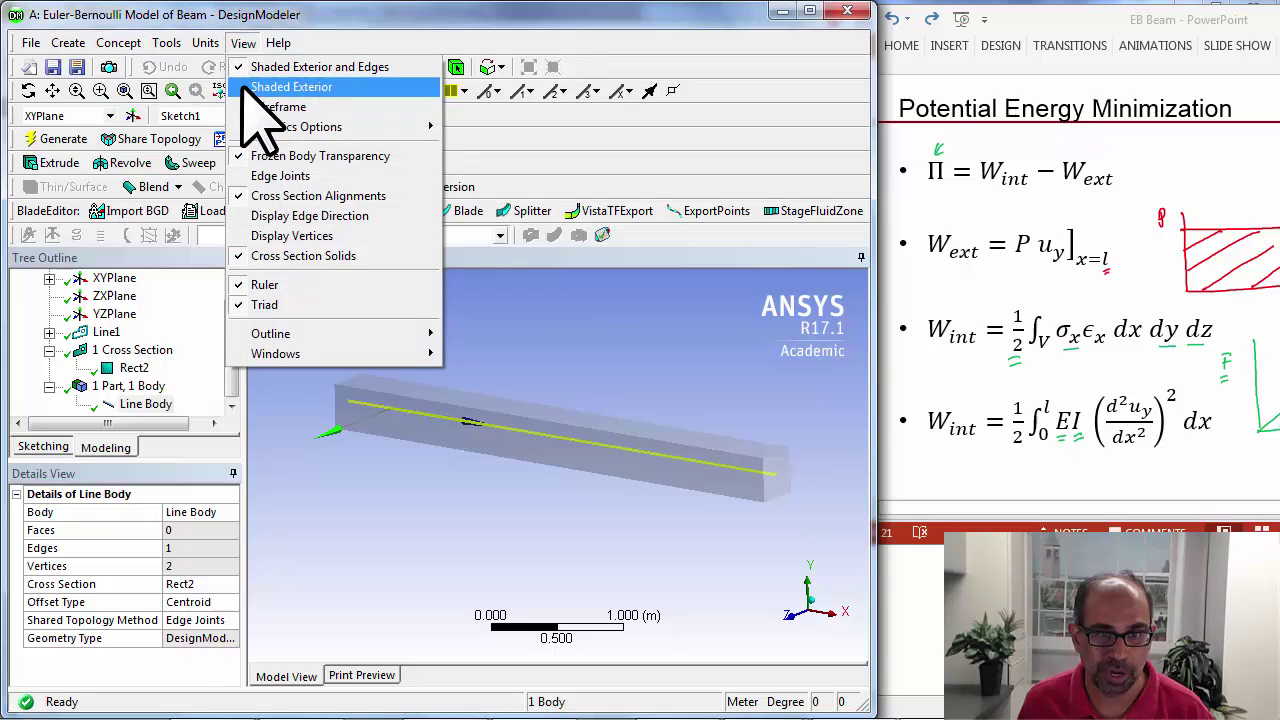
pyautogui.click(295, 256)
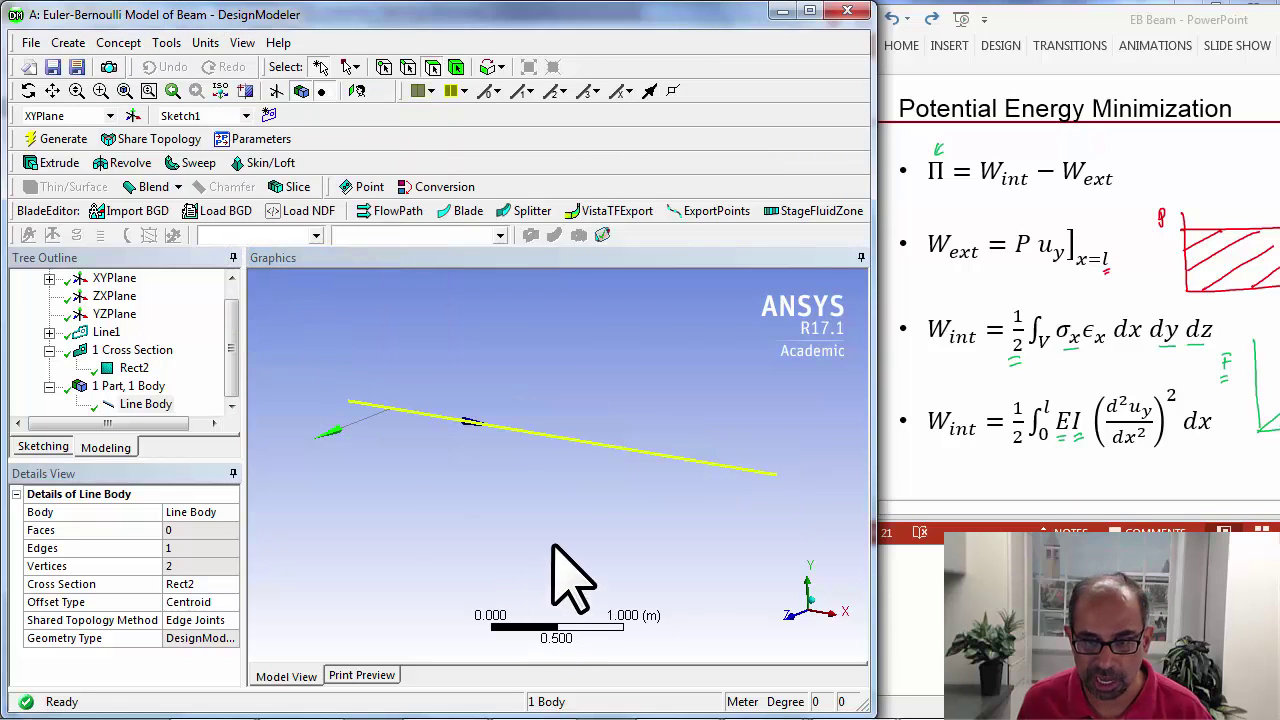
pyautogui.click(795, 620)
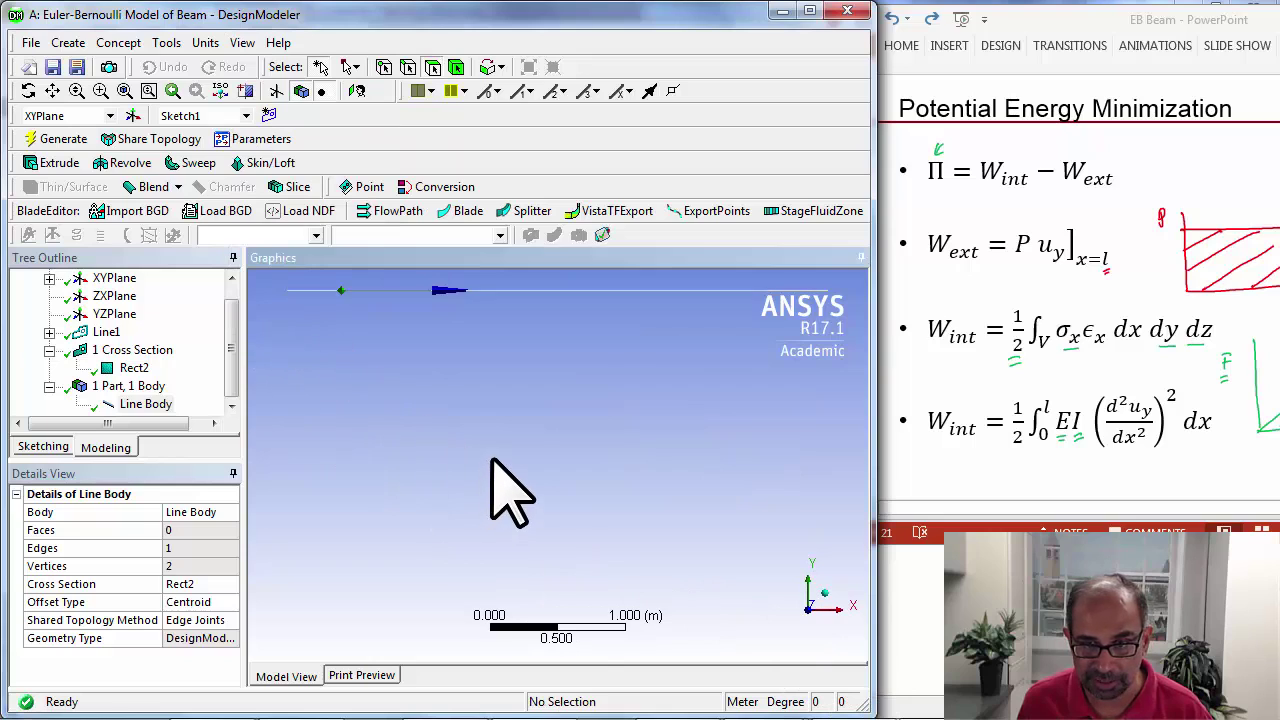
pyautogui.scroll(-2, 474, 426)
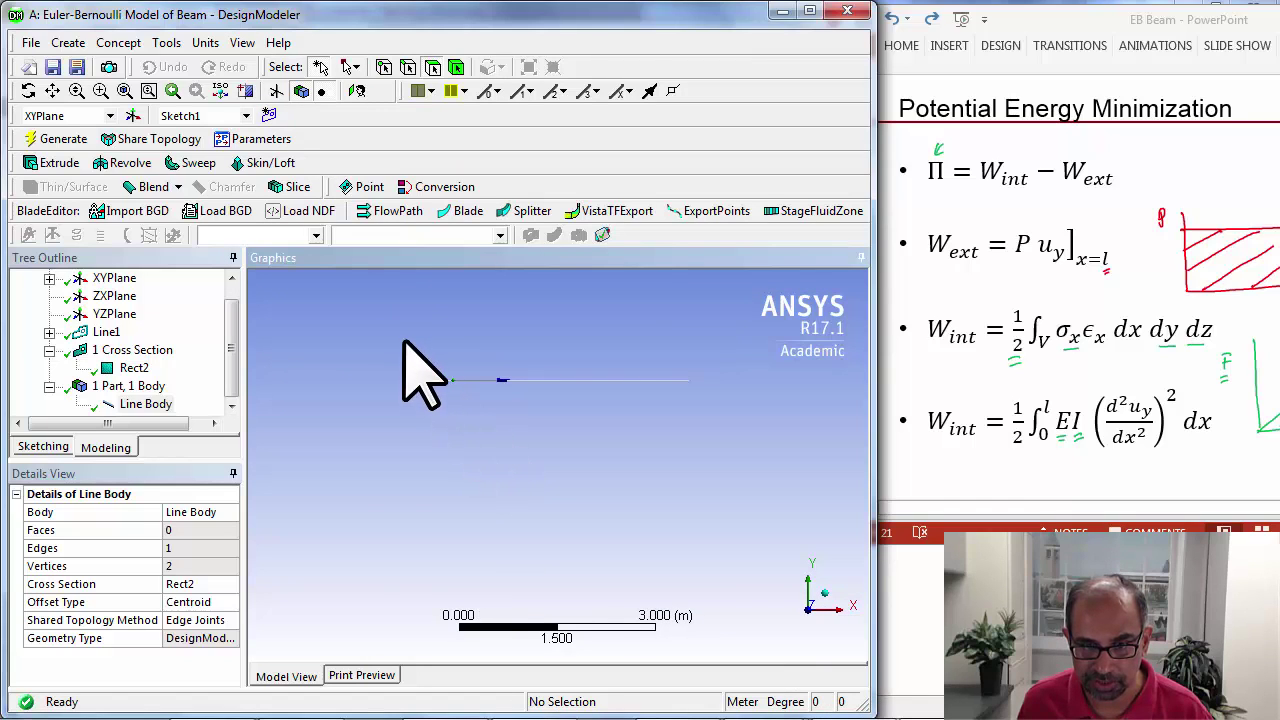
pyautogui.moveTo(404, 341); pyautogui.dragTo(726, 376, button='right')
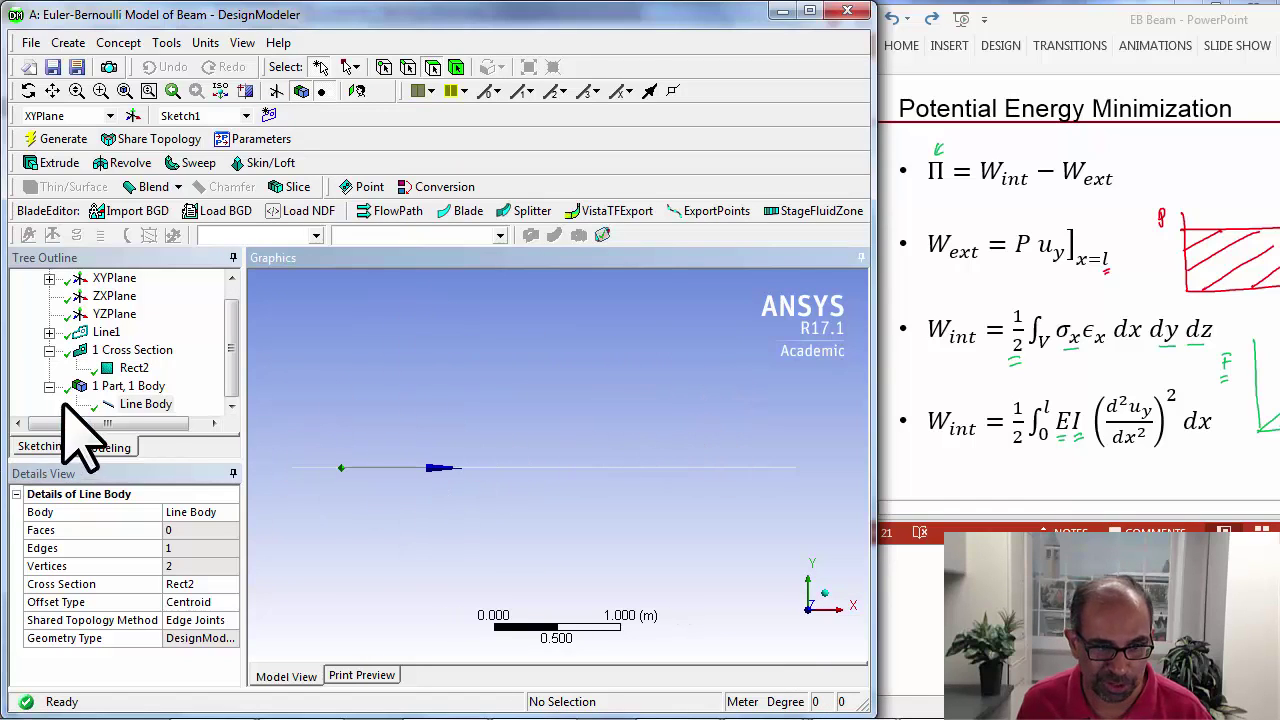
# Select the Line Body and save the project.
pyautogui.click(148, 405)
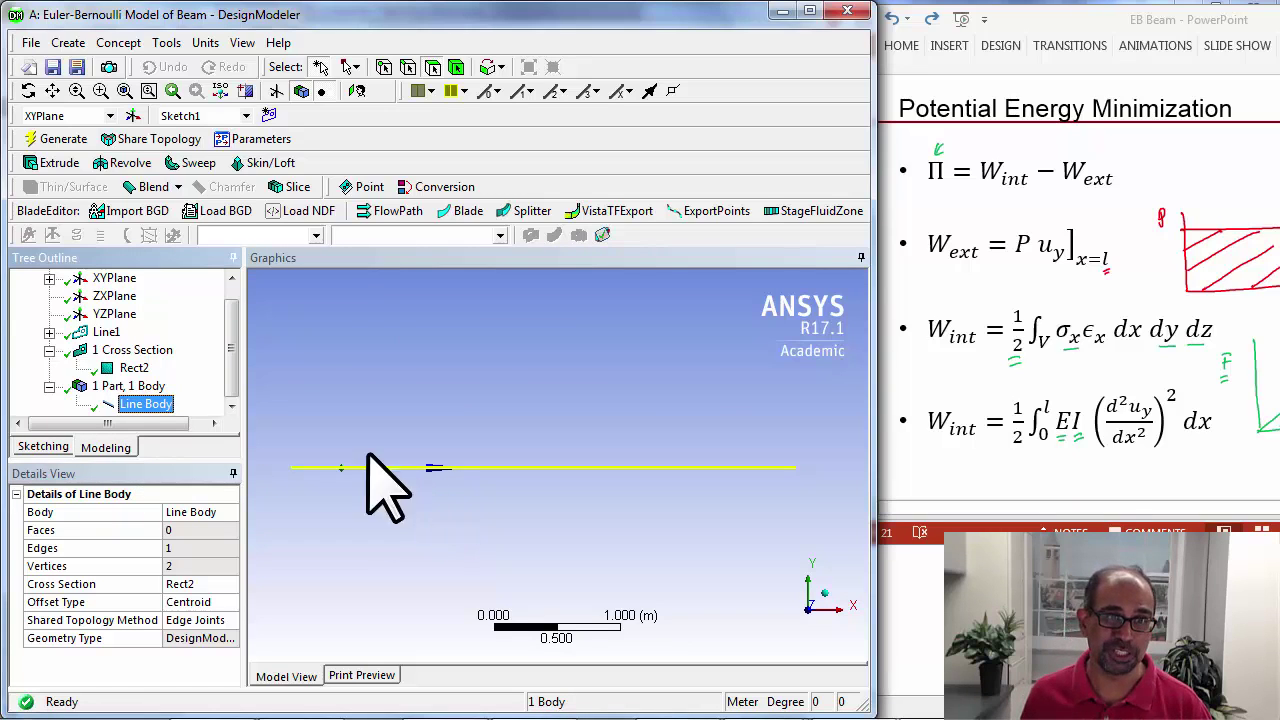
pyautogui.click(31, 42)
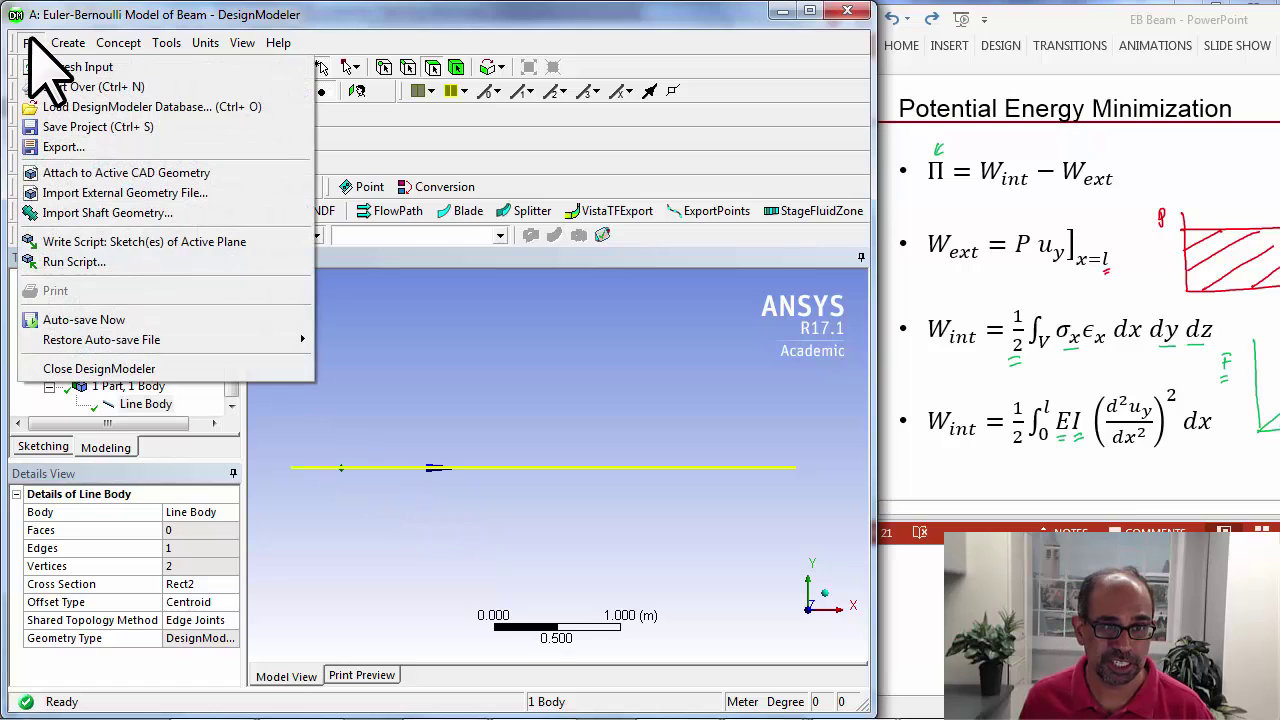
pyautogui.click(60, 127)
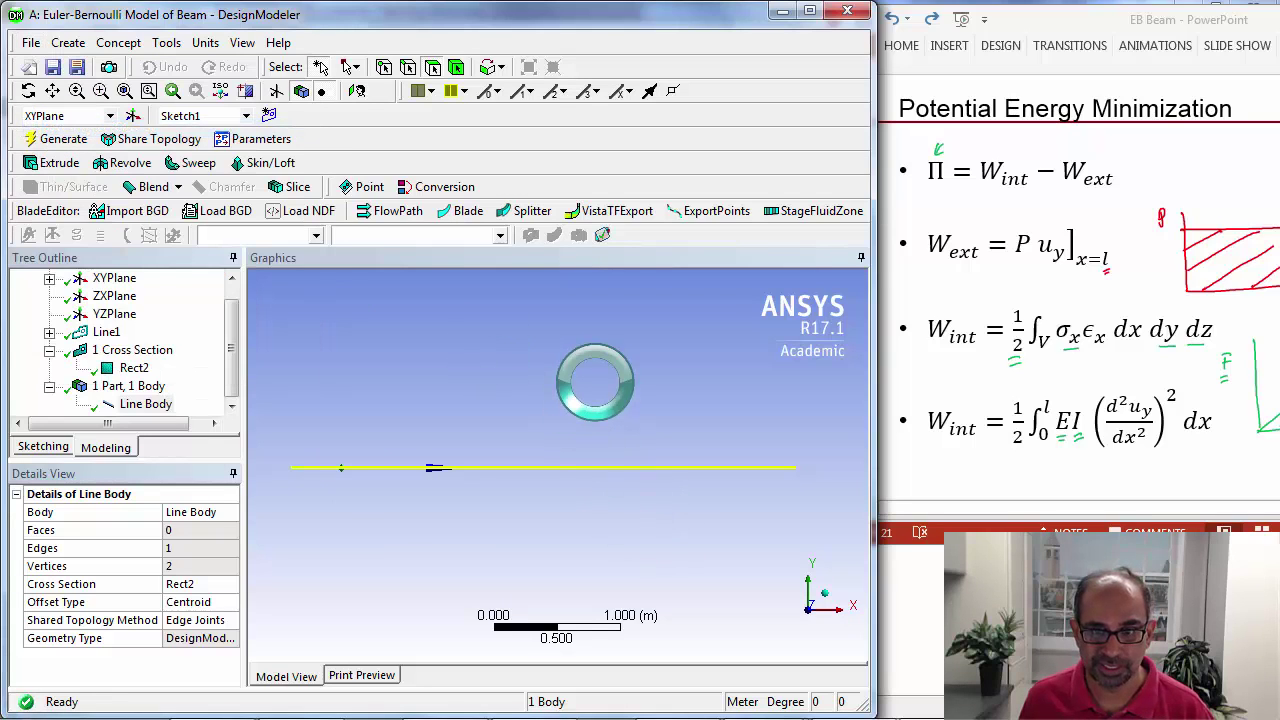